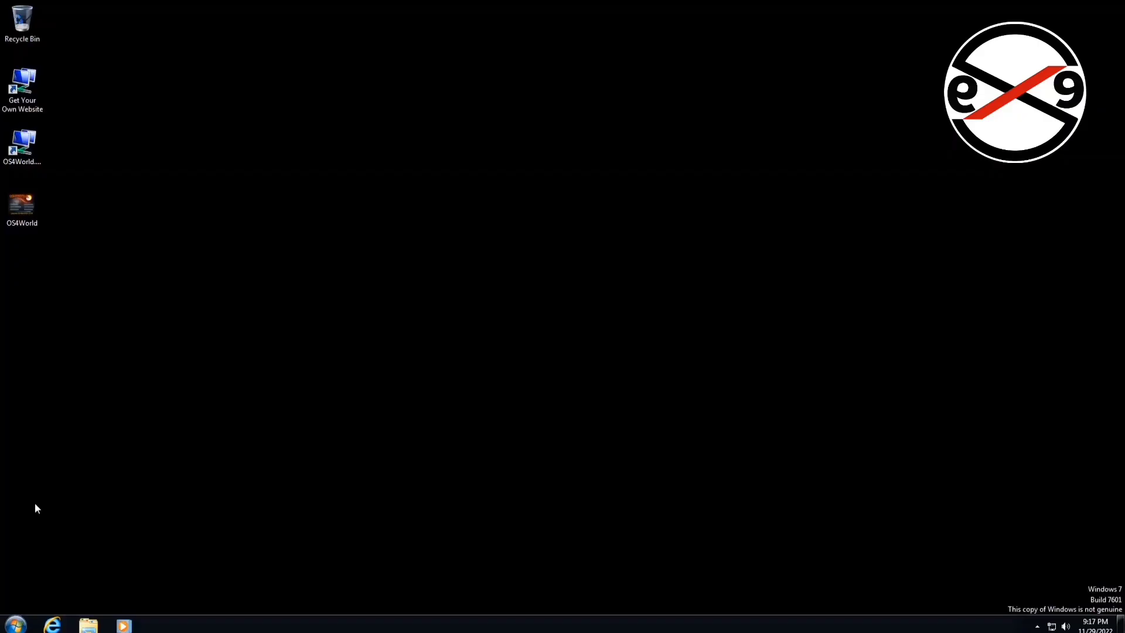
# Launch regedit from Start menu search as administrator, approving the UAC prompt.
pyautogui.click(15, 626)
pyautogui.click(62, 596)
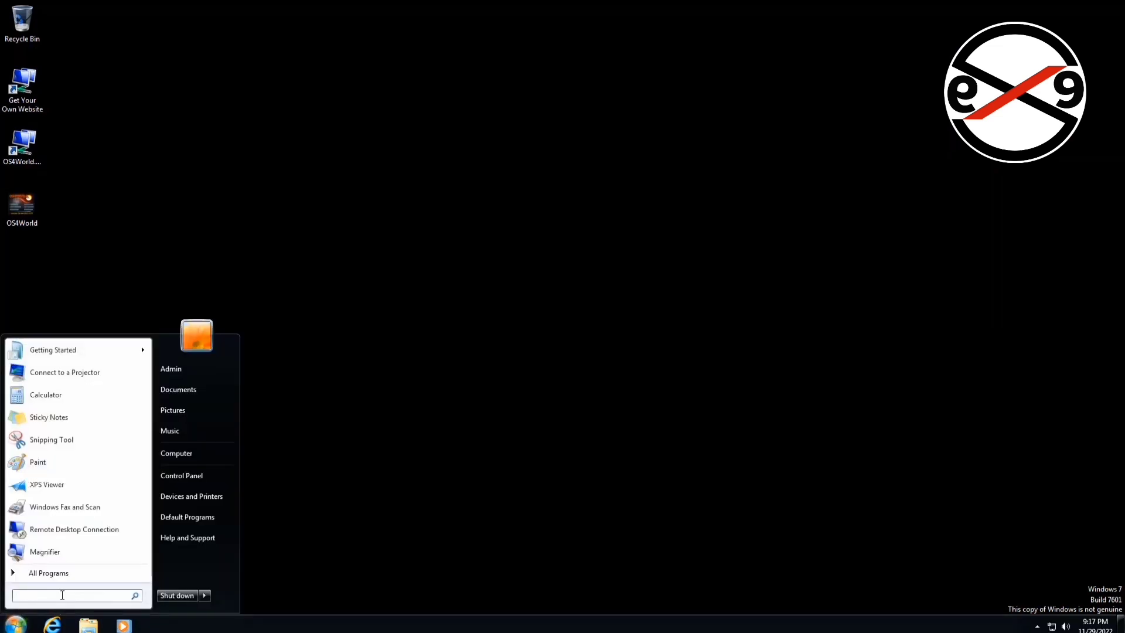
pyautogui.write('reged')
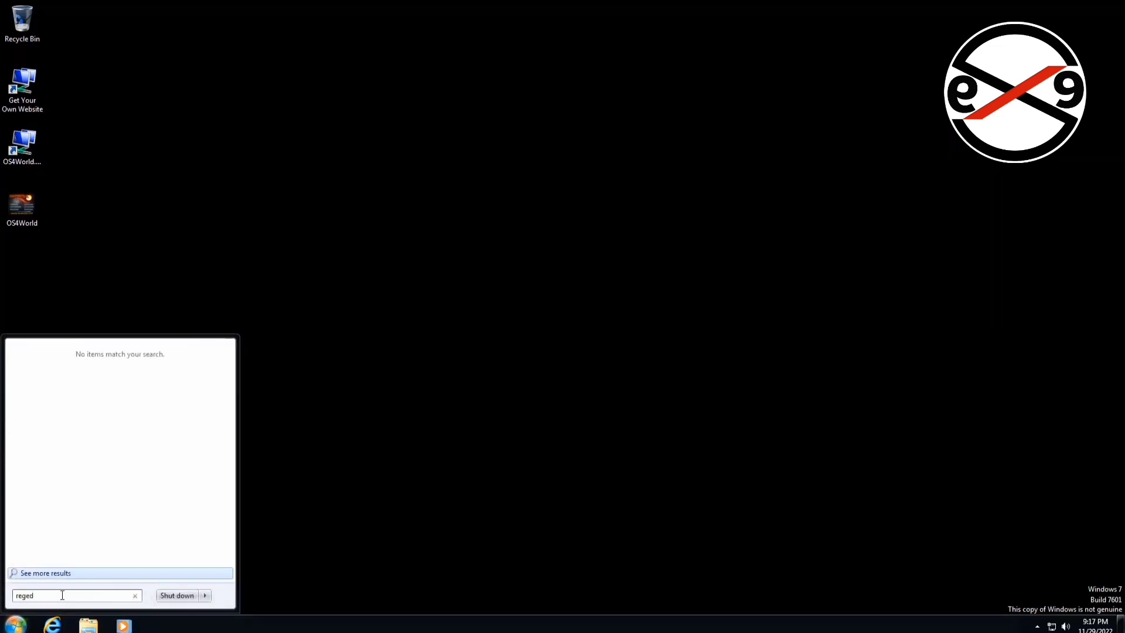
pyautogui.write('it')
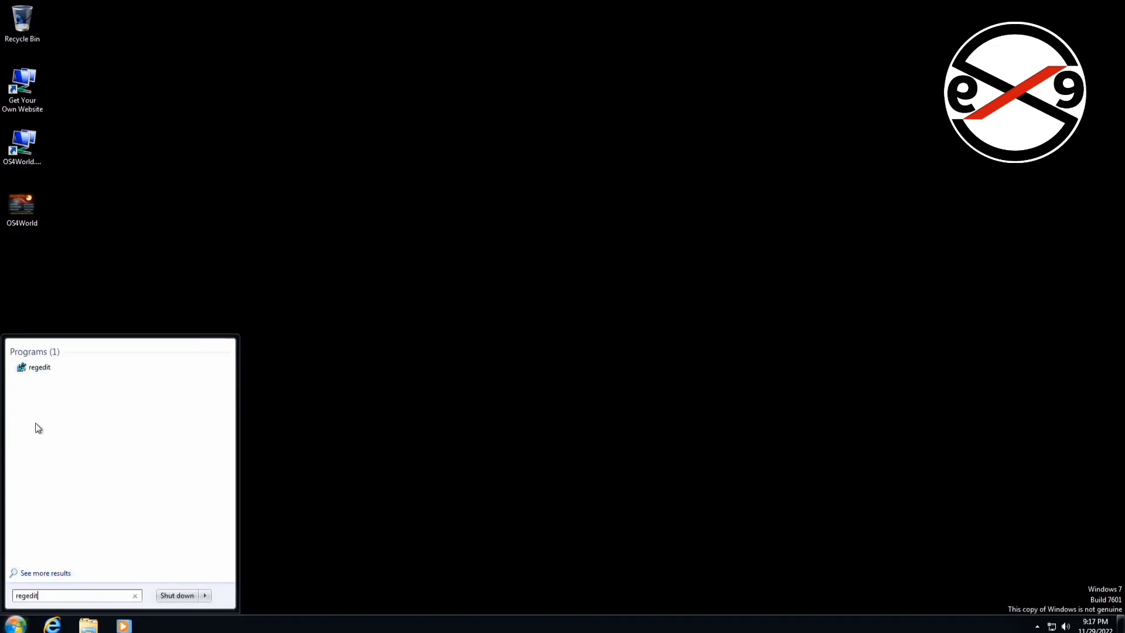
pyautogui.rightClick(44, 371)
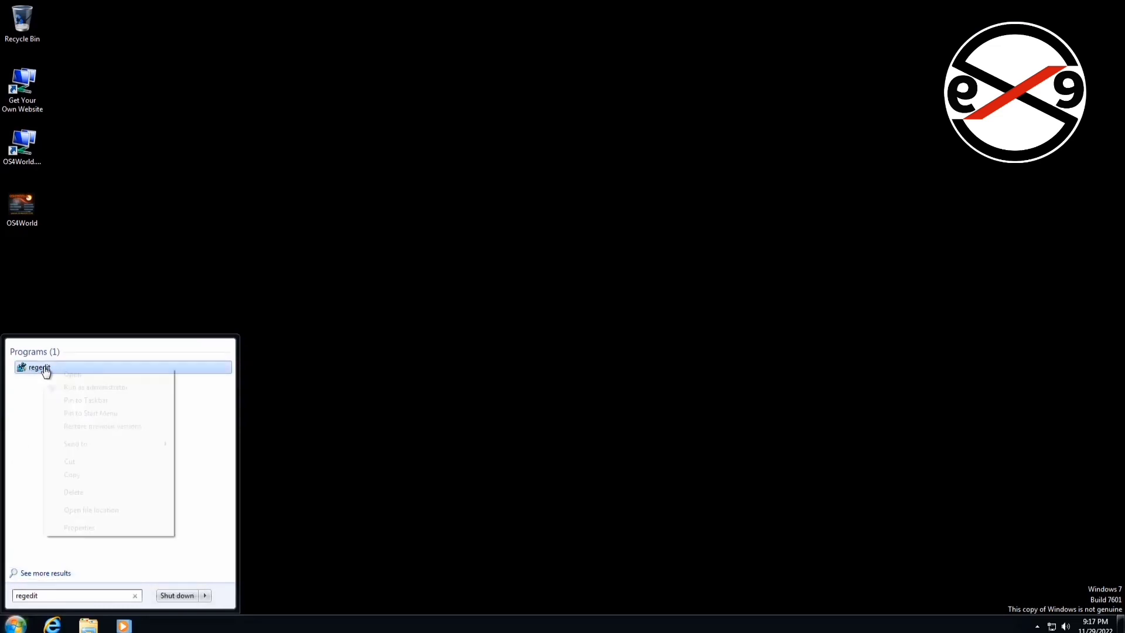
pyautogui.click(120, 390)
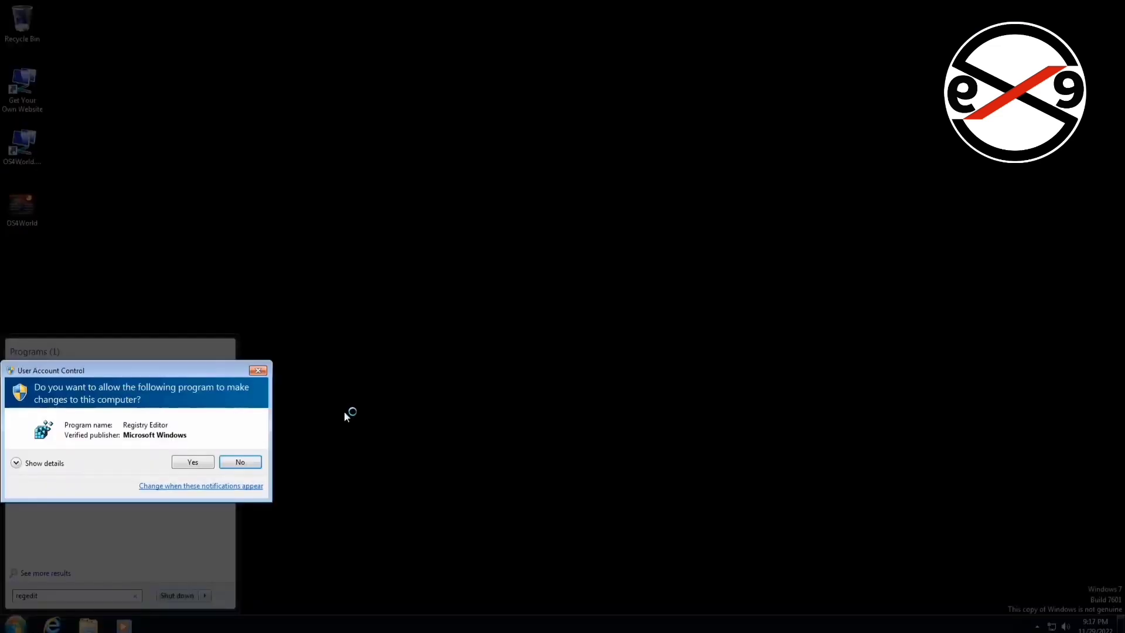
pyautogui.click(192, 462)
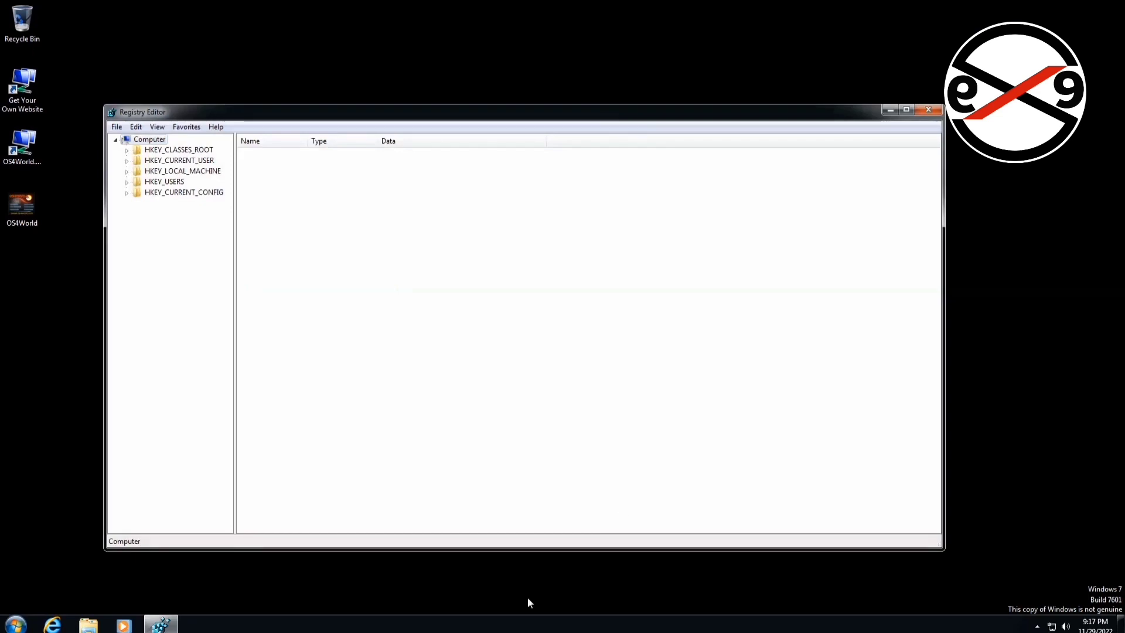
# Expand HKEY_LOCAL_MACHINE\SOFTWARE\Microsoft and widen the key tree pane.
pyautogui.click(203, 172)
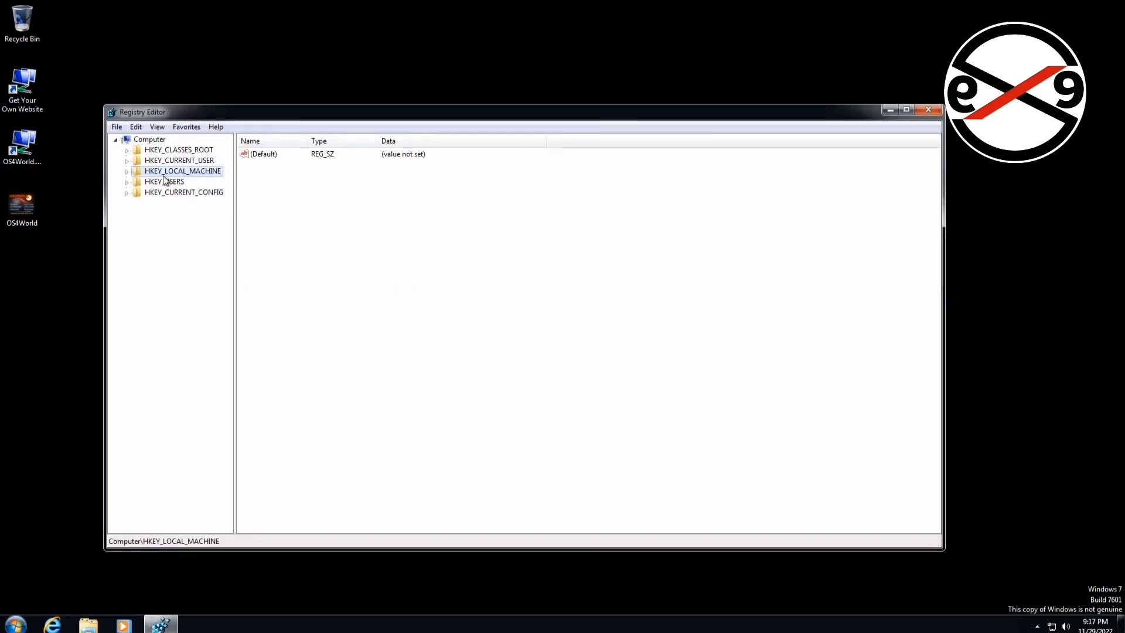
pyautogui.click(127, 171)
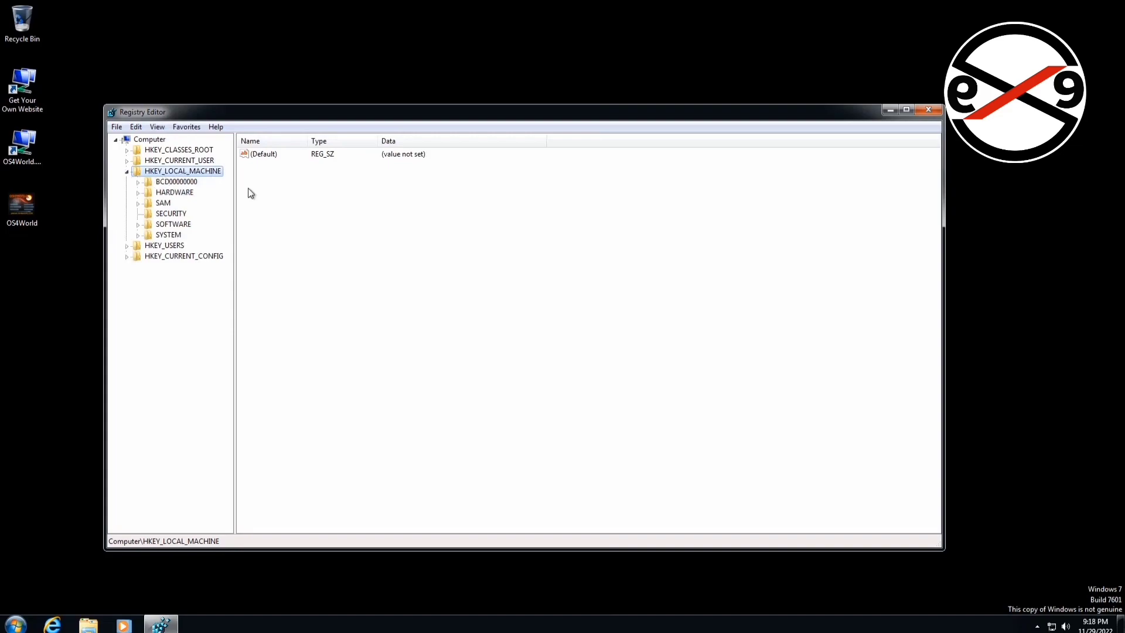
pyautogui.click(181, 226)
pyautogui.click(137, 225)
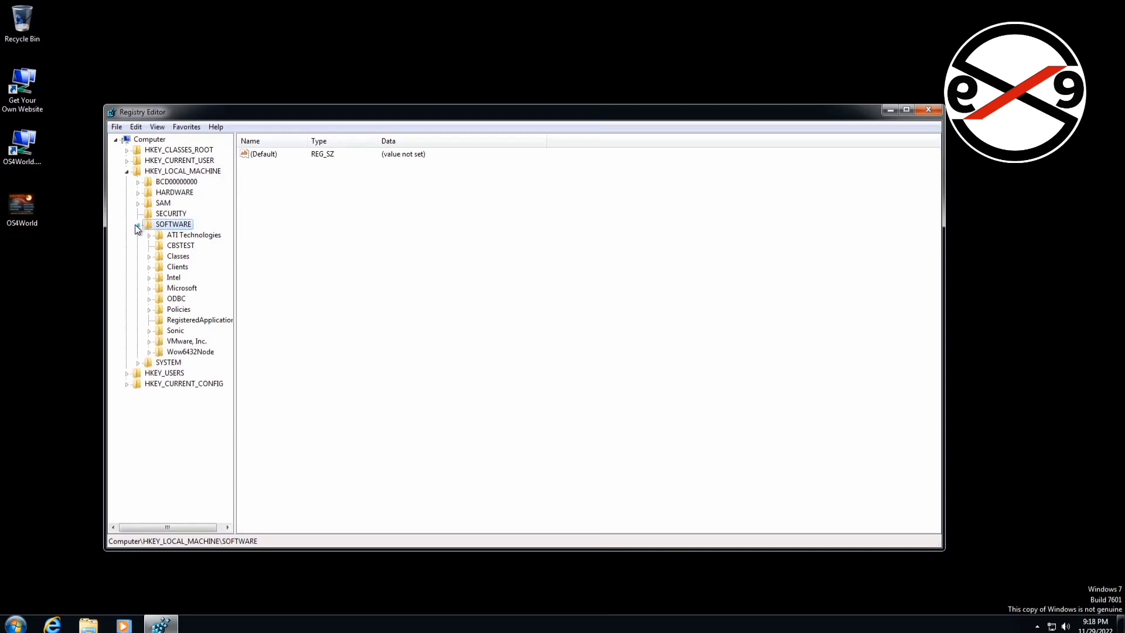
pyautogui.click(187, 289)
pyautogui.click(151, 289)
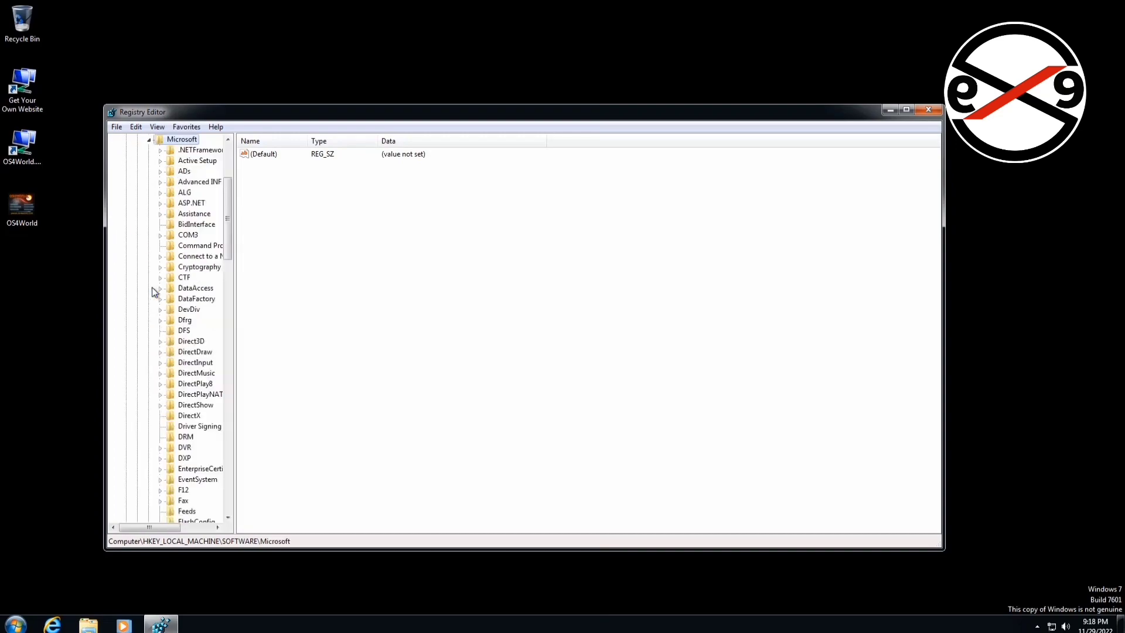
pyautogui.moveTo(233, 302); pyautogui.dragTo(296, 298)
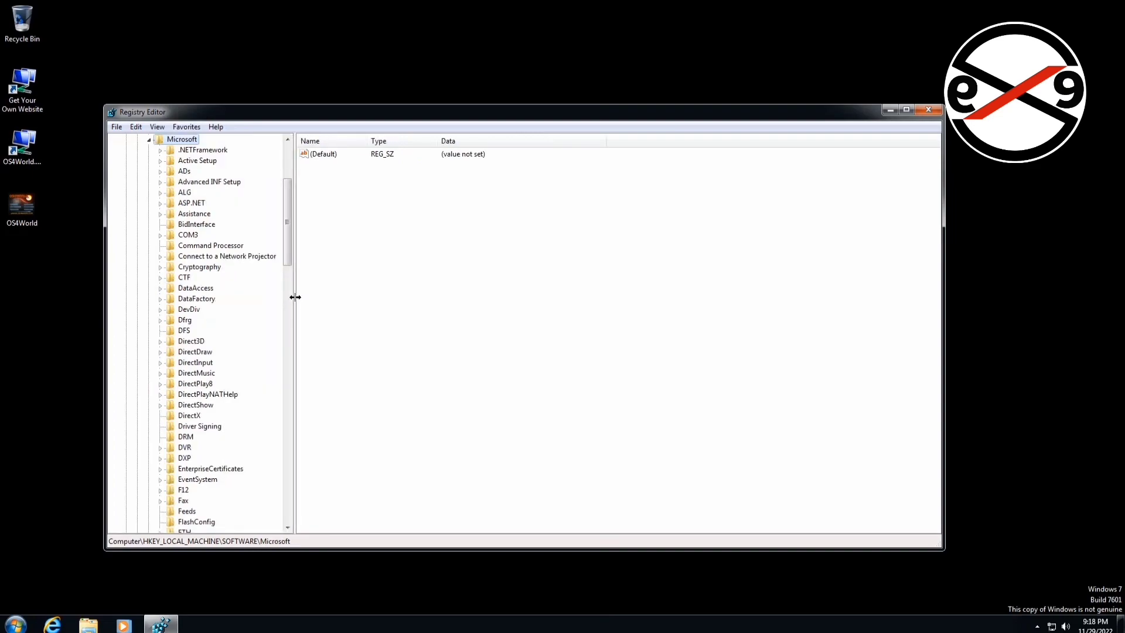
# Expand Windows NT\CurrentVersion and display the SoftwareProtectionPlatform key's values.
pyautogui.click(184, 385)
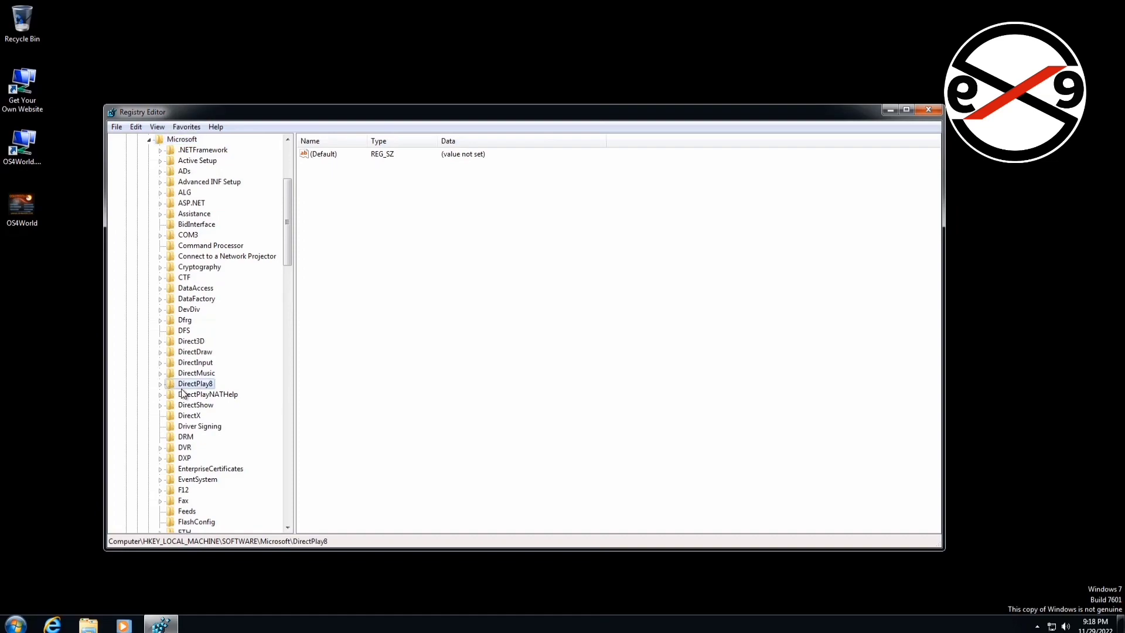
pyautogui.press('w')
pyautogui.scroll(-4, 244, 396)
pyautogui.scroll(-3, 245, 397)
pyautogui.scroll(-1, 244, 397)
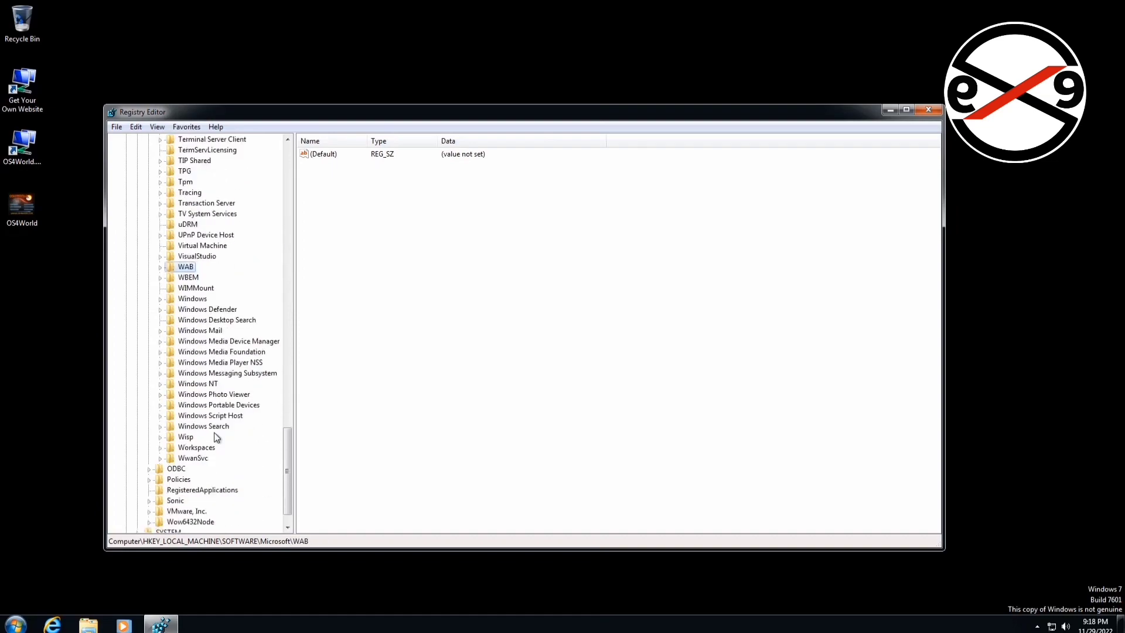
pyautogui.click(193, 385)
pyautogui.click(159, 384)
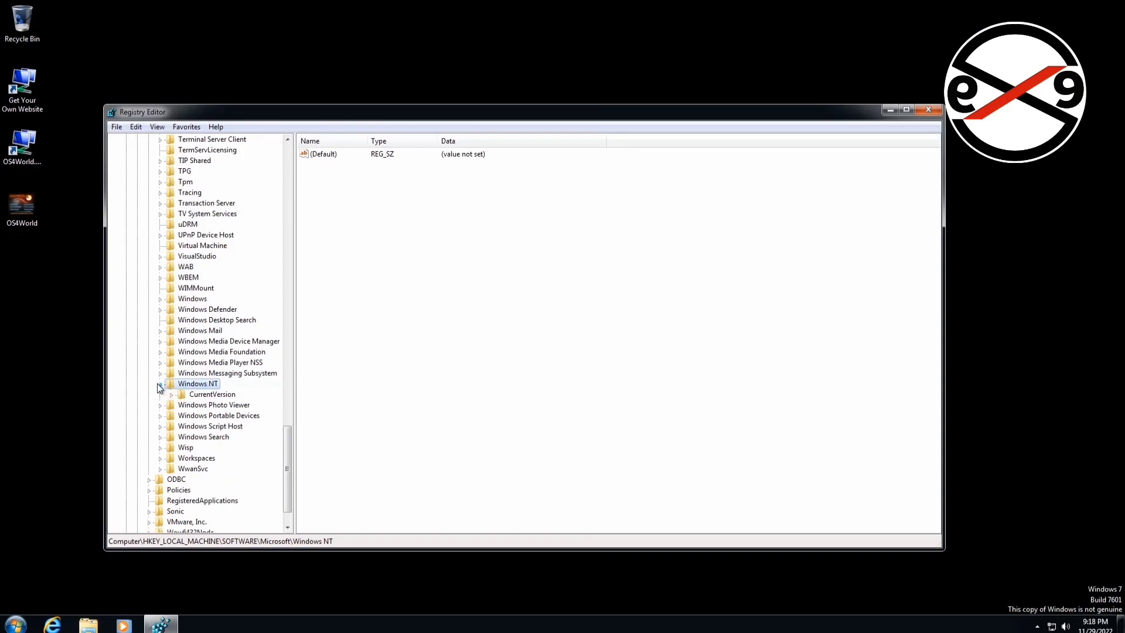
pyautogui.click(202, 394)
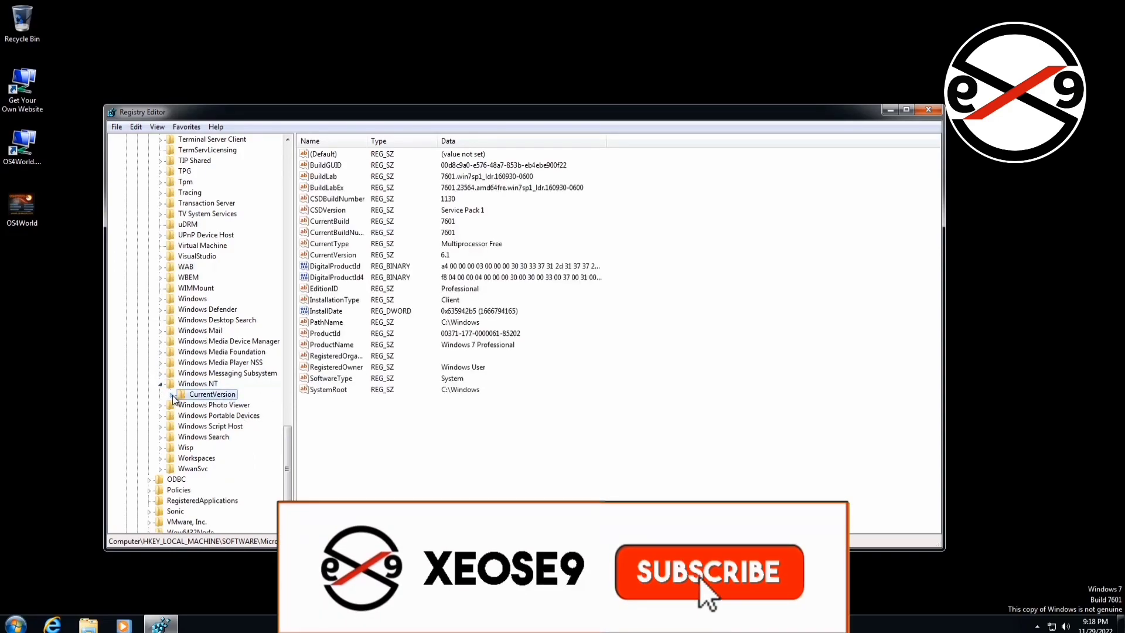
pyautogui.click(172, 395)
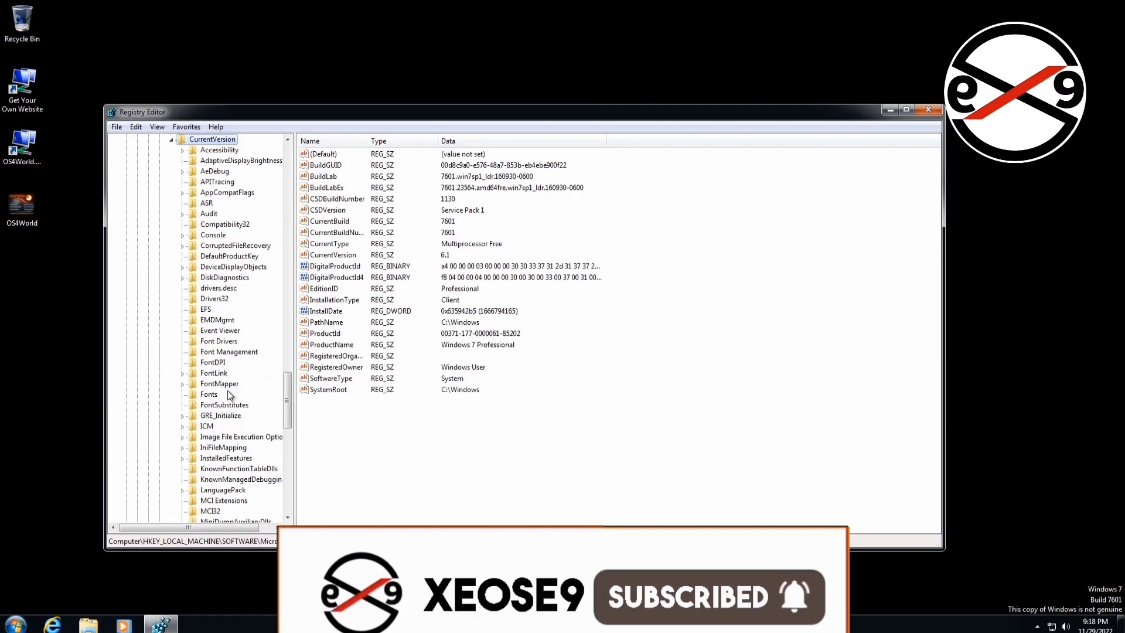
pyautogui.scroll(-3, 228, 394)
pyautogui.scroll(-3, 227, 394)
pyautogui.scroll(-3, 228, 394)
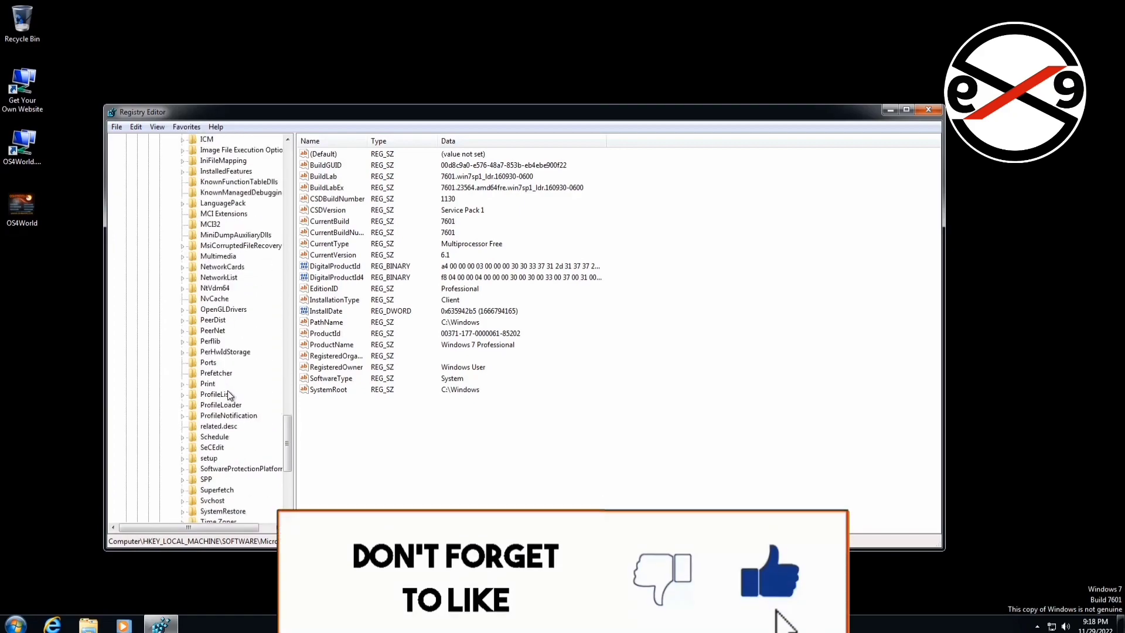
pyautogui.scroll(-1, 228, 394)
pyautogui.scroll(-2, 231, 394)
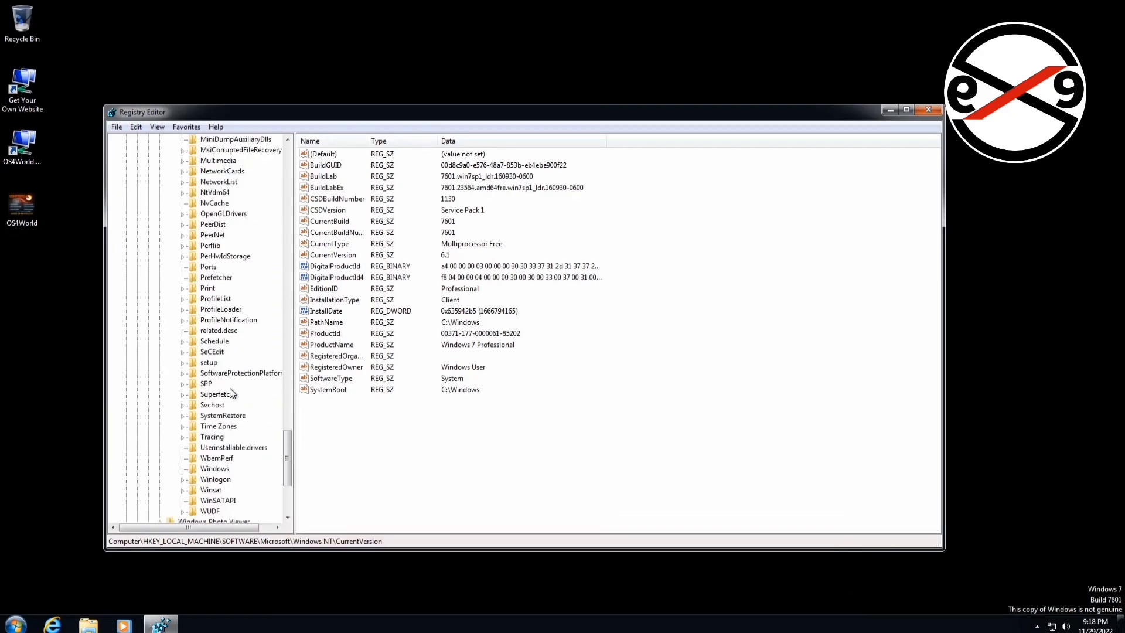
pyautogui.moveTo(294, 361); pyautogui.dragTo(333, 378)
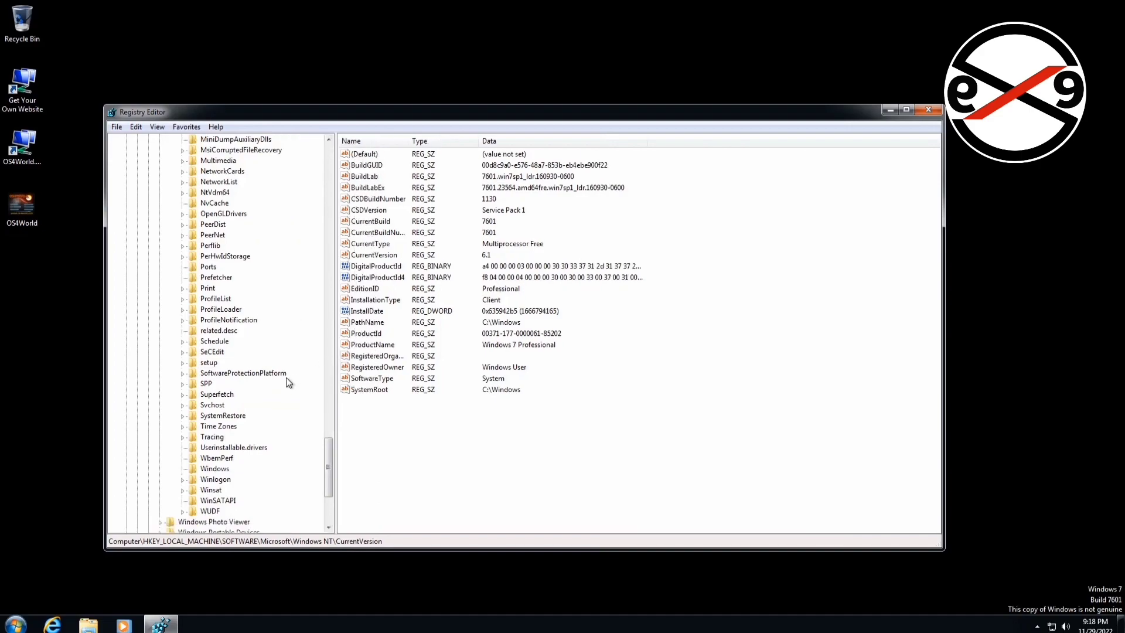
pyautogui.click(251, 378)
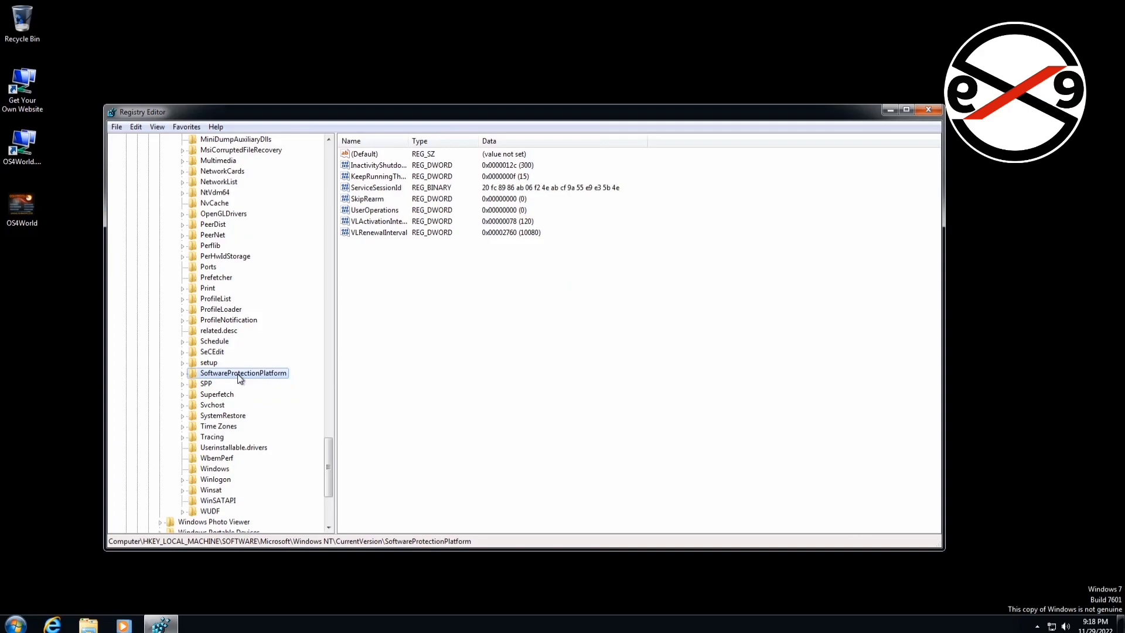
# Change SkipRearm's value data to 1, then collapse the Microsoft key.
pyautogui.click(380, 204)
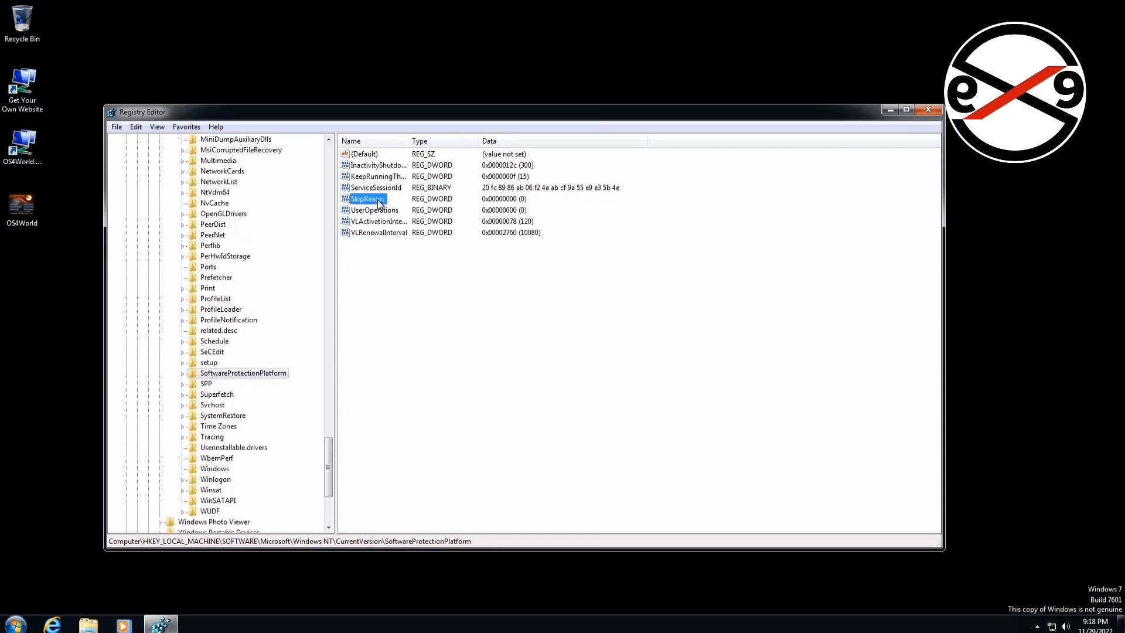
pyautogui.doubleClick(378, 202)
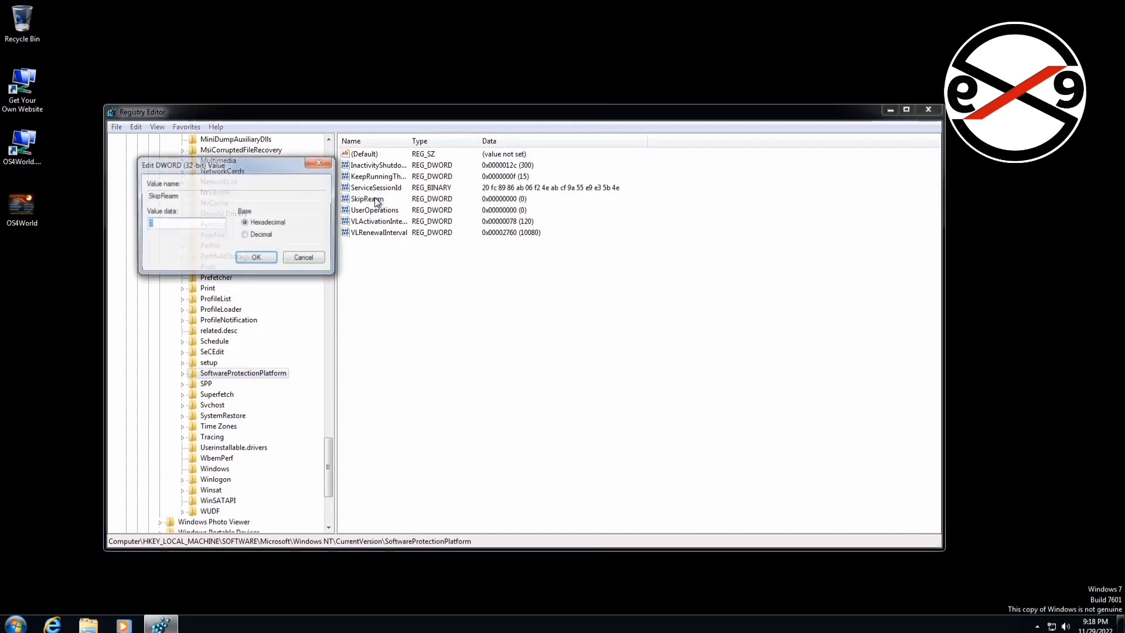
pyautogui.write('1')
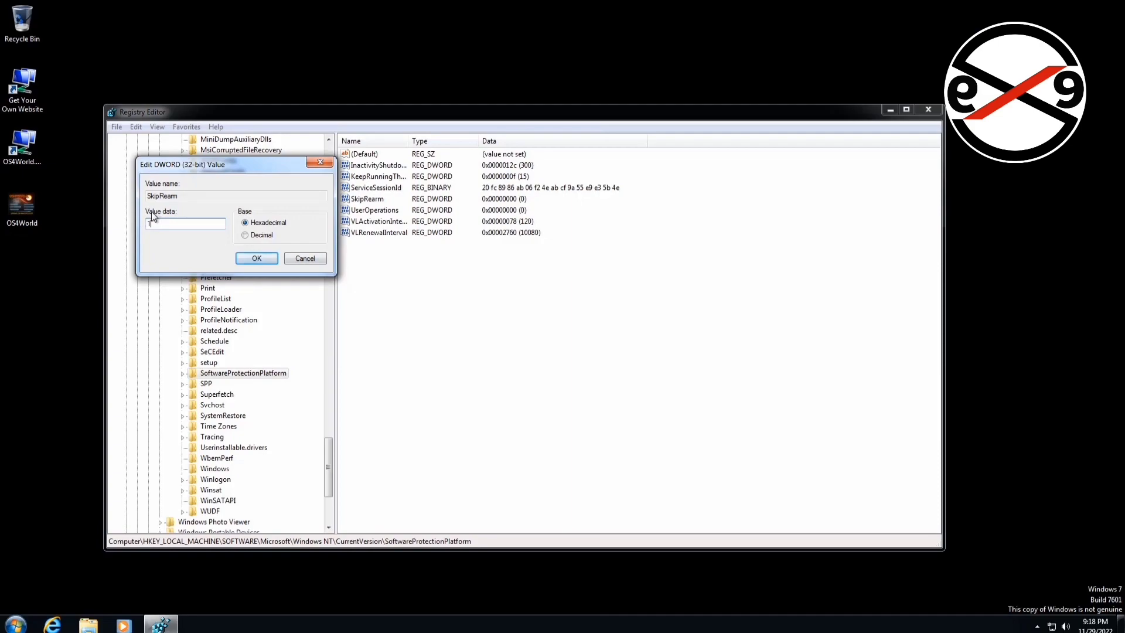
pyautogui.click(247, 258)
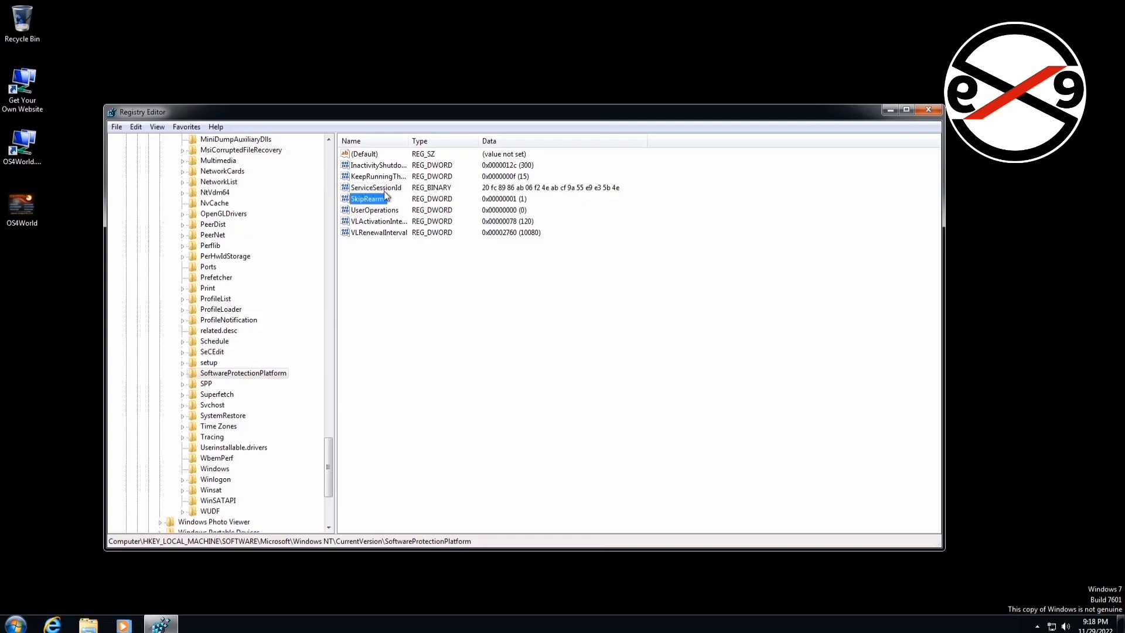
pyautogui.moveTo(329, 456); pyautogui.dragTo(330, 150)
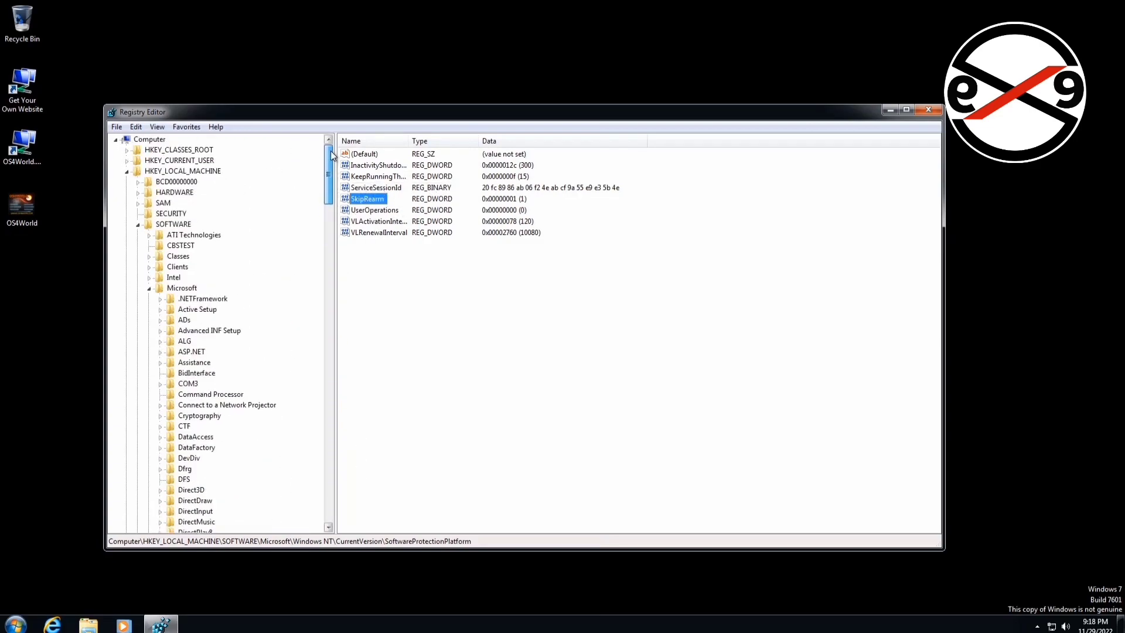
pyautogui.click(150, 288)
# Collapse the SOFTWARE and HKEY_LOCAL_MACHINE keys and close Registry Editor.
pyautogui.click(138, 225)
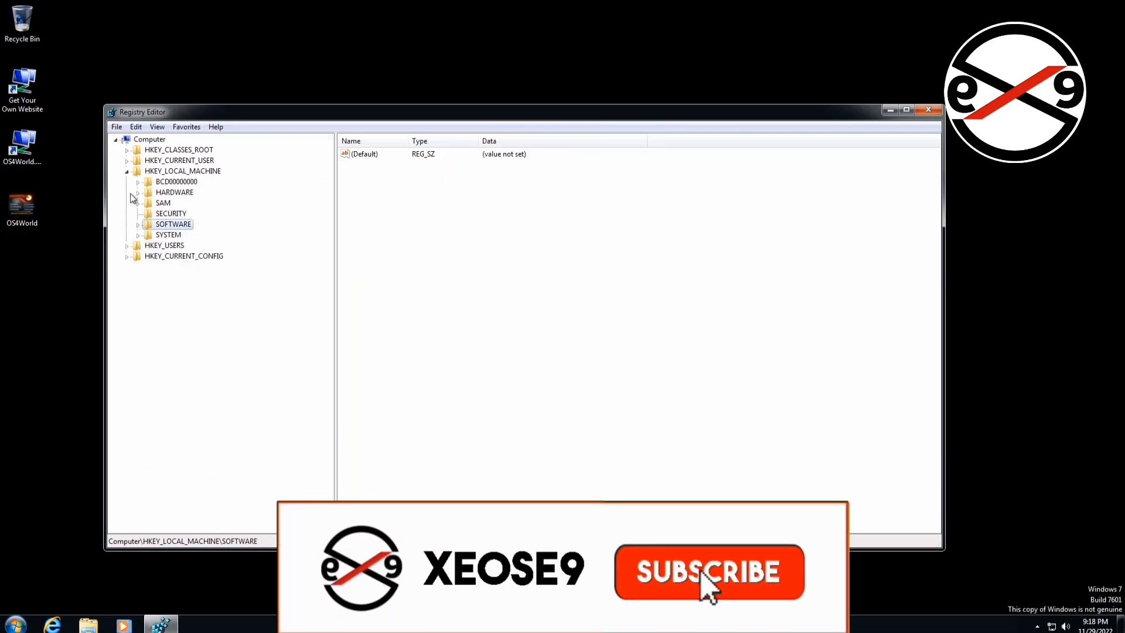
pyautogui.click(127, 170)
pyautogui.click(928, 112)
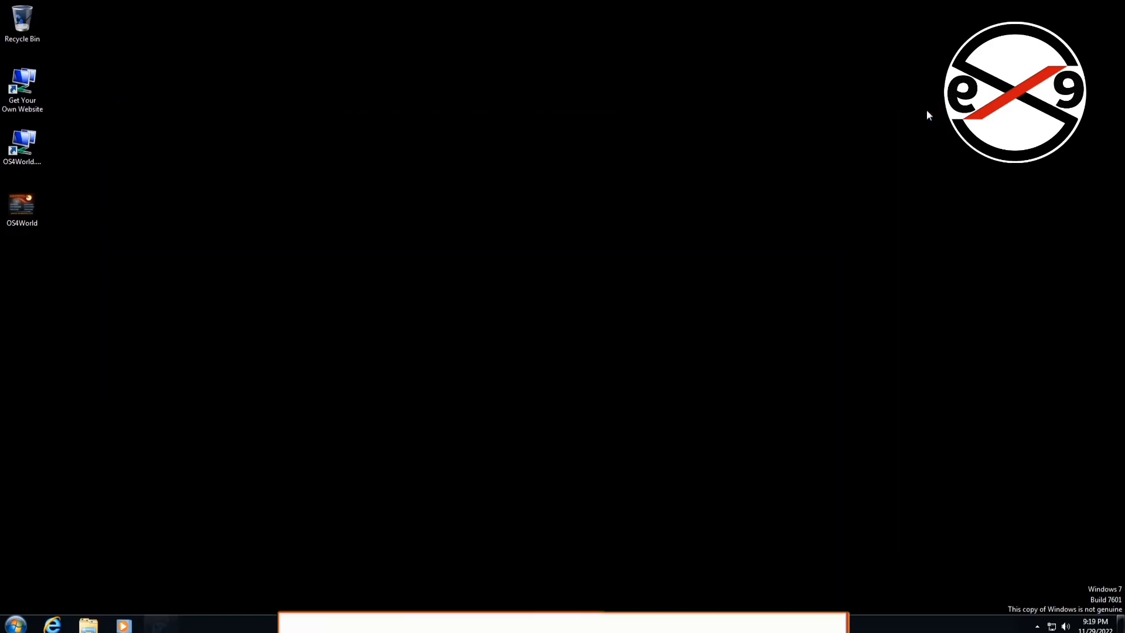
pyautogui.press('super')
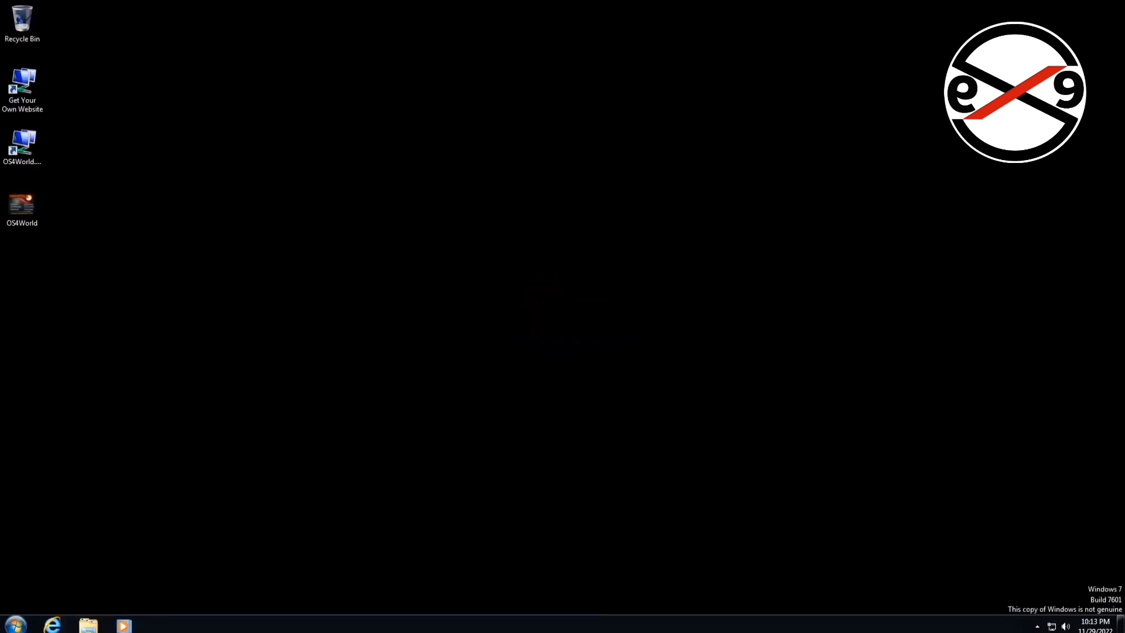
# Reach Change User Account Control settings through Control Panel's User Accounts pages.
pyautogui.click(15, 625)
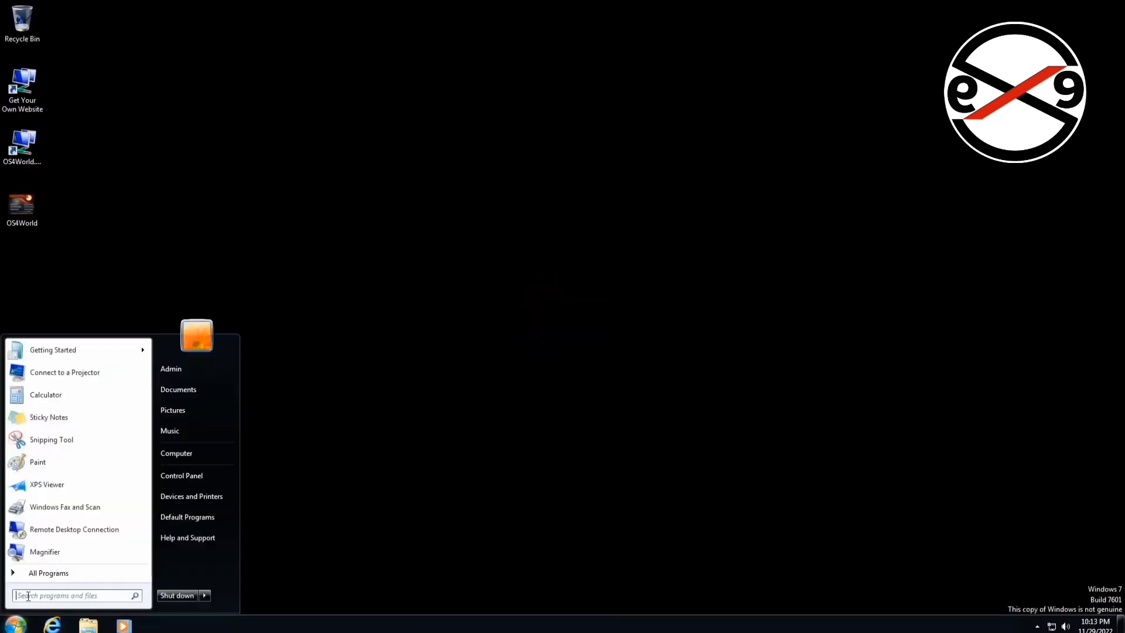
pyautogui.click(201, 479)
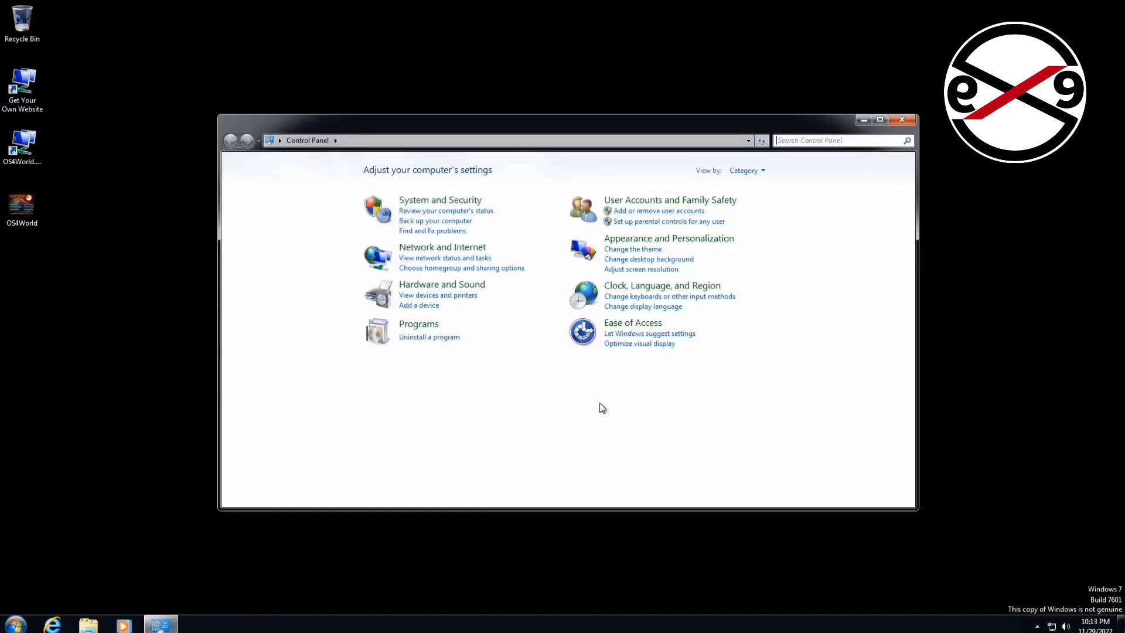
pyautogui.click(655, 202)
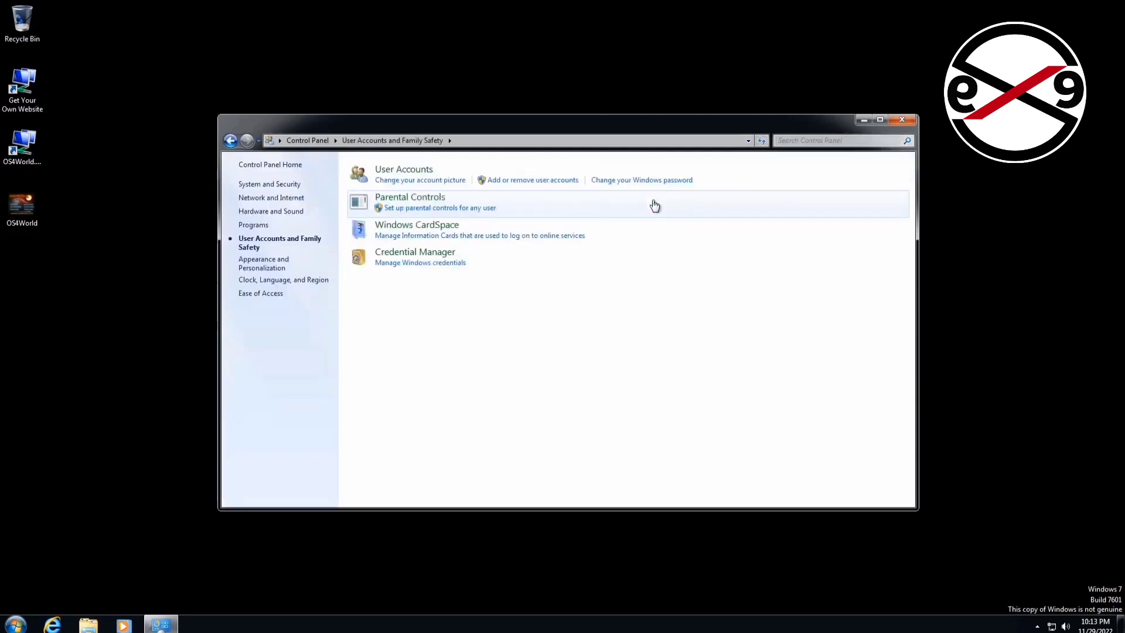
pyautogui.click(412, 171)
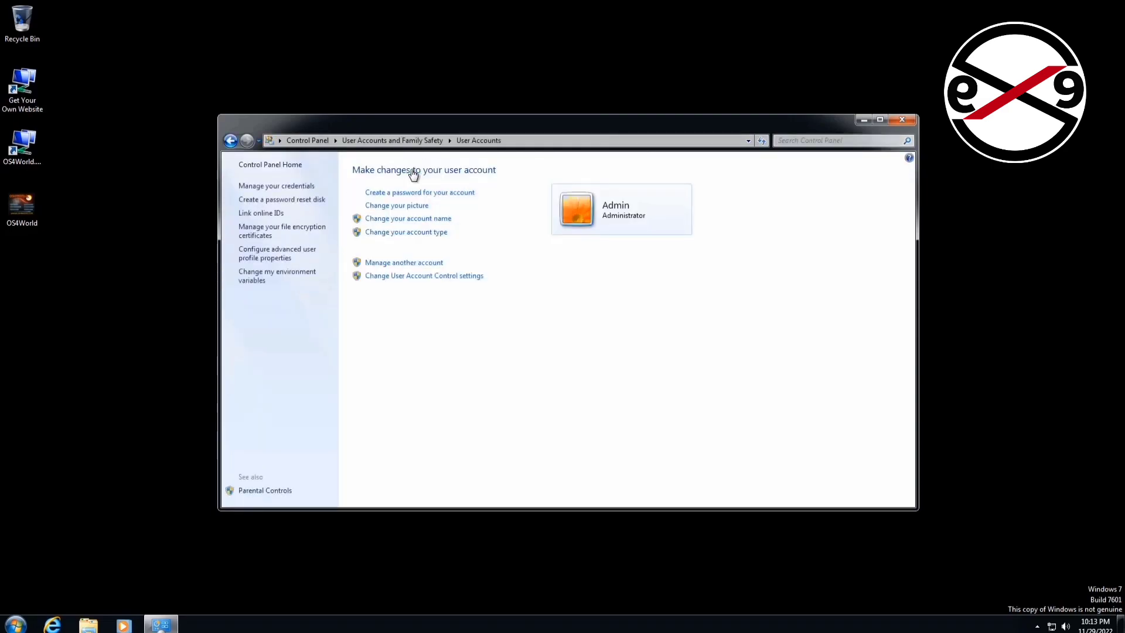
pyautogui.click(440, 282)
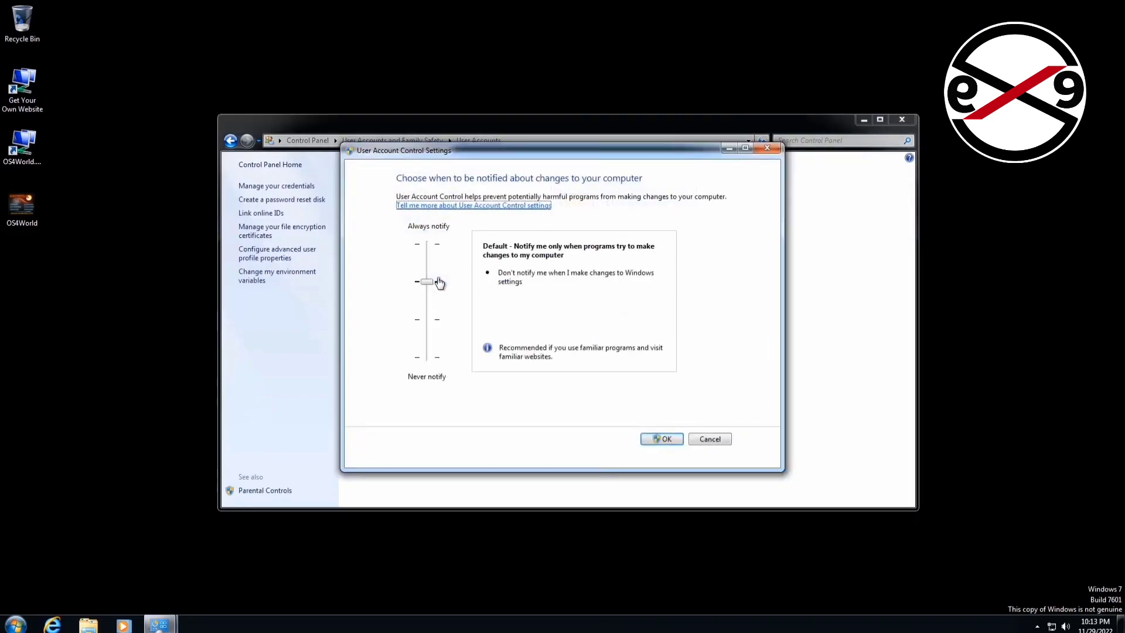
# Slide User Account Control to Never notify, approve it, and close Control Panel.
pyautogui.moveTo(427, 284); pyautogui.dragTo(429, 385)
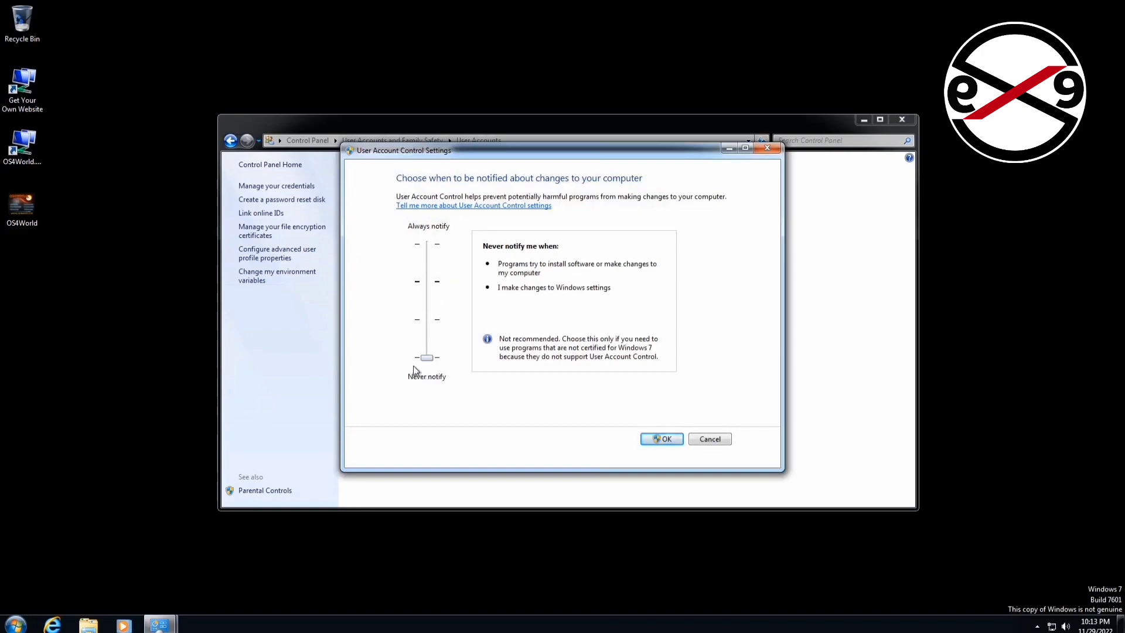
pyautogui.click(659, 439)
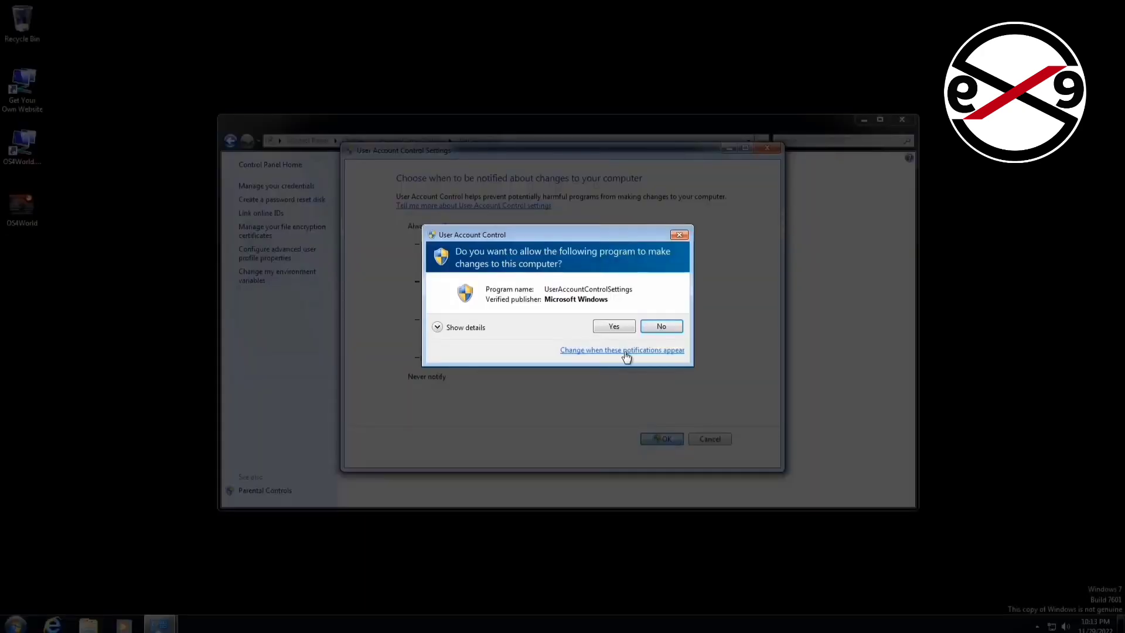
pyautogui.click(617, 330)
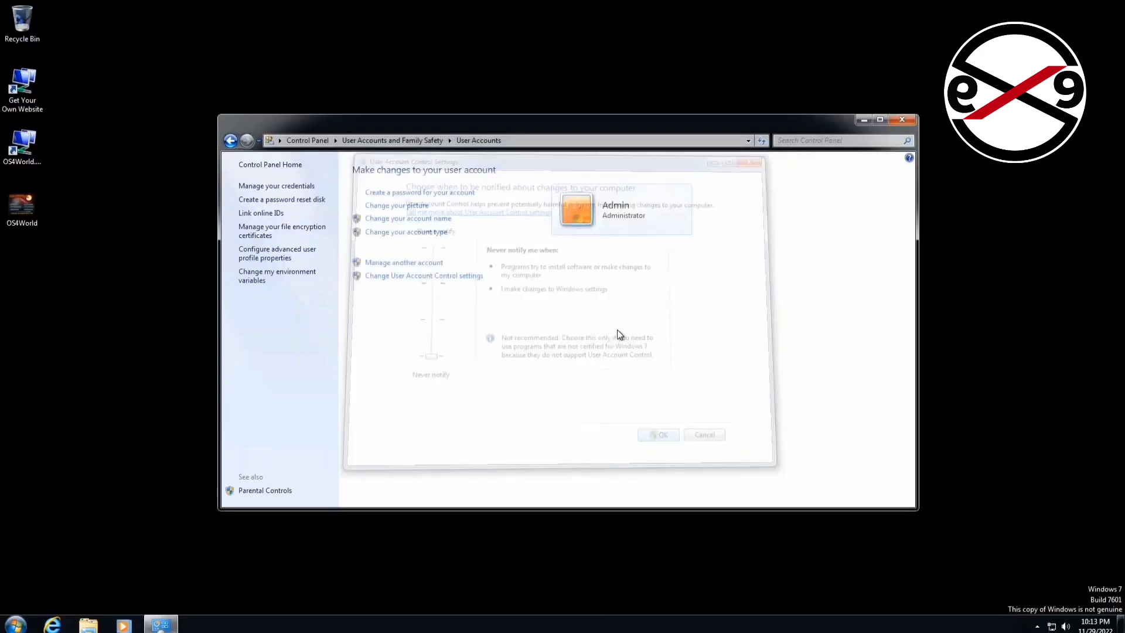
pyautogui.click(902, 122)
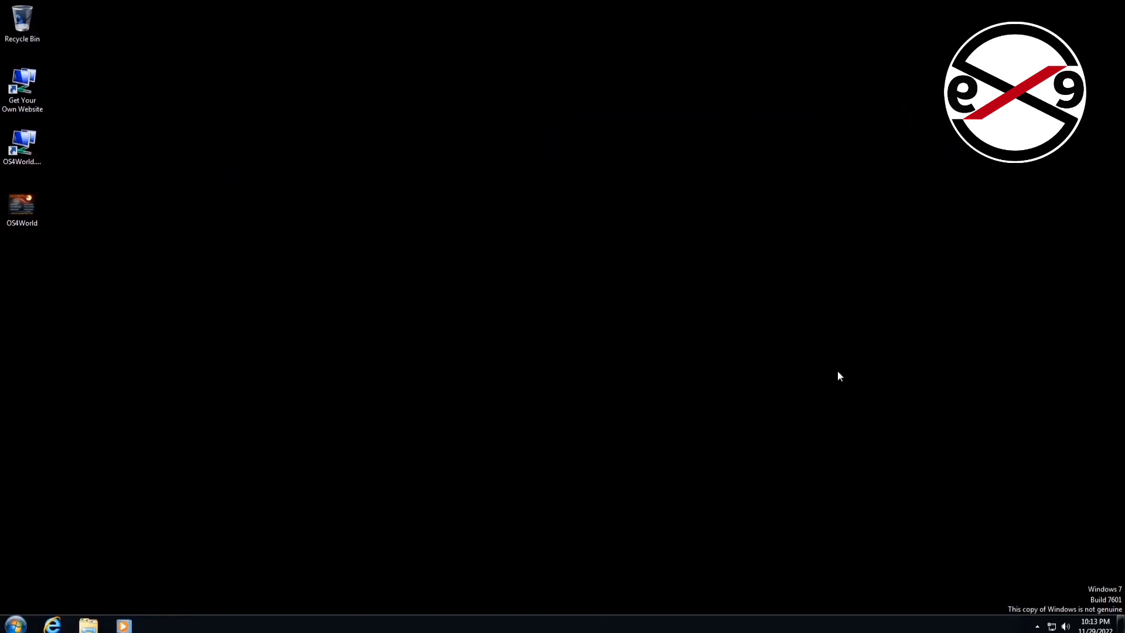
# Launch cmd from Start menu search as administrator, approving the UAC prompt.
pyautogui.click(17, 625)
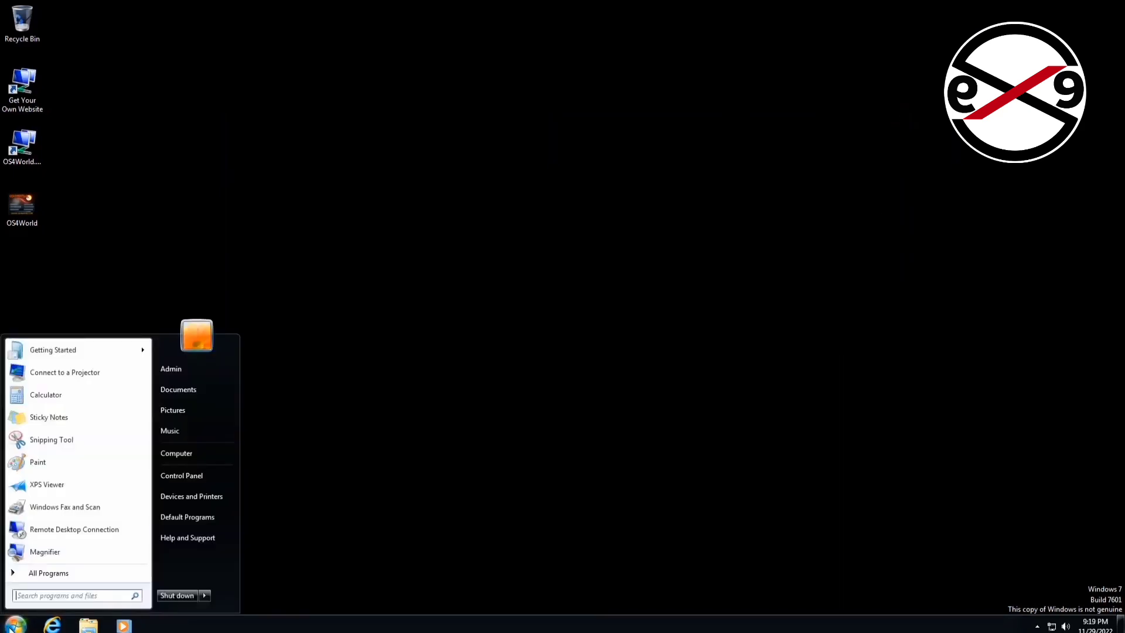
pyautogui.click(46, 593)
pyautogui.write('cmd')
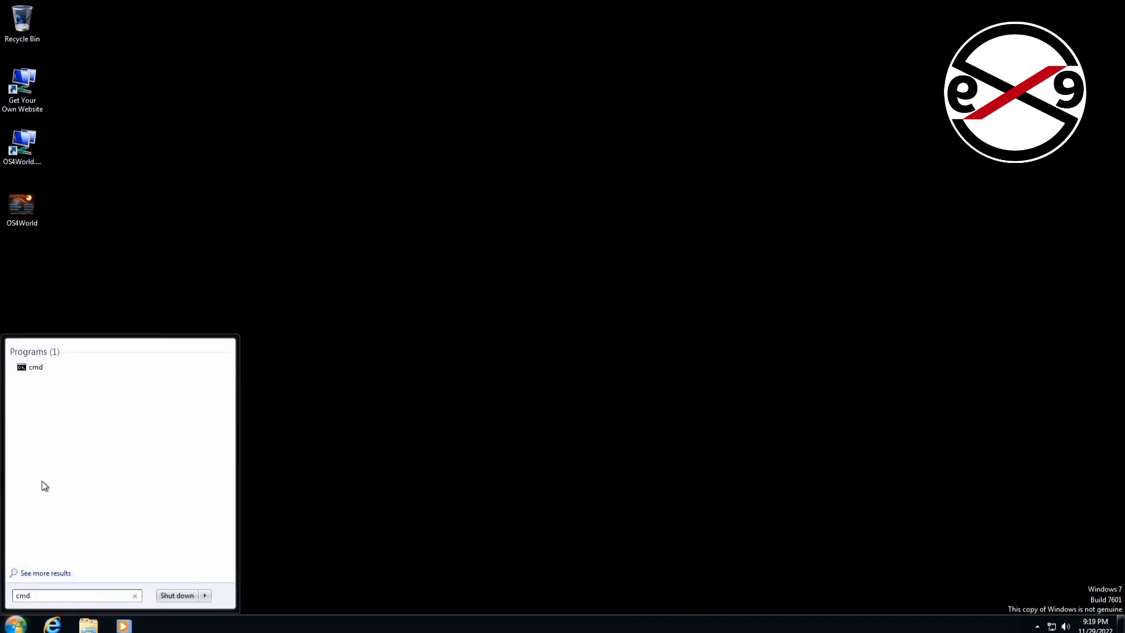
pyautogui.rightClick(40, 368)
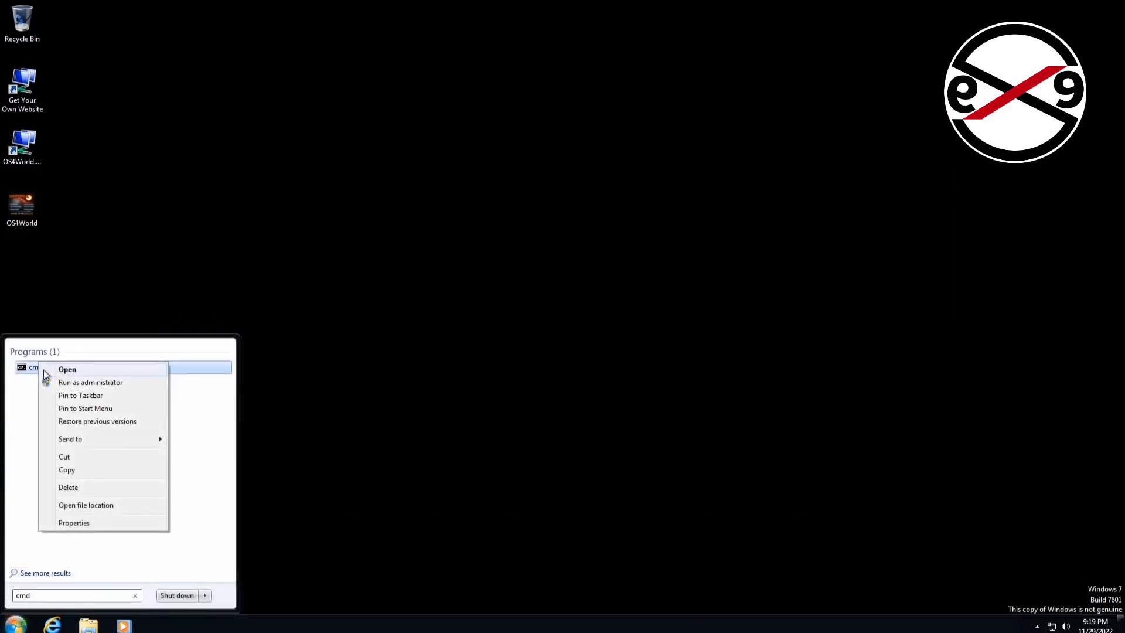
pyautogui.click(114, 386)
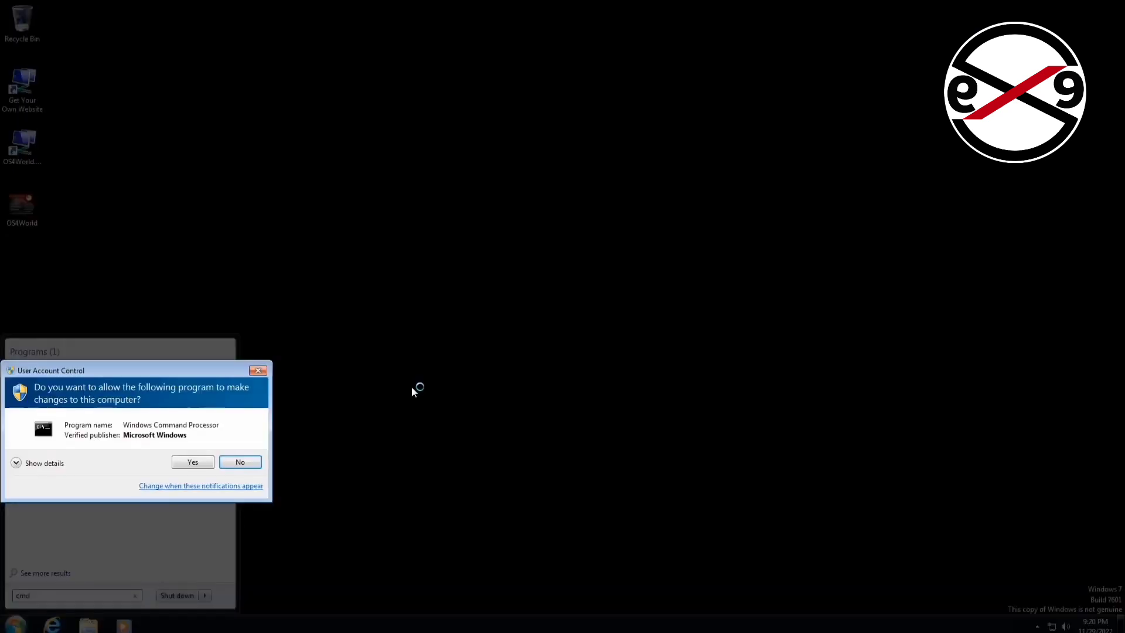
pyautogui.click(196, 466)
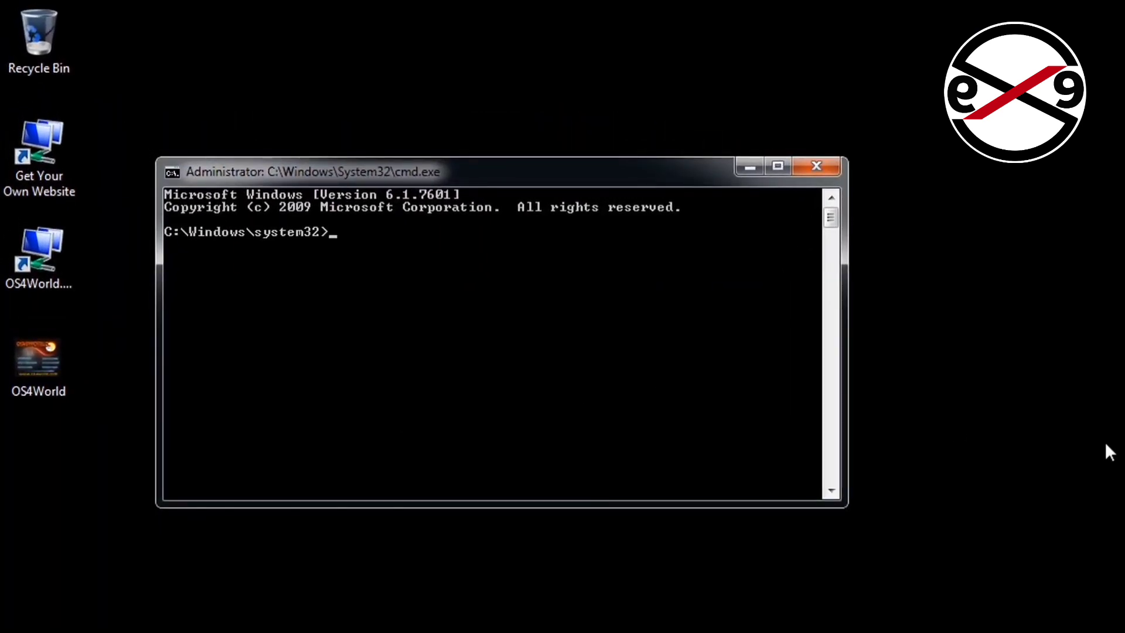
pyautogui.write('sl')
pyautogui.write('mgr ')
pyautogui.write('-r')
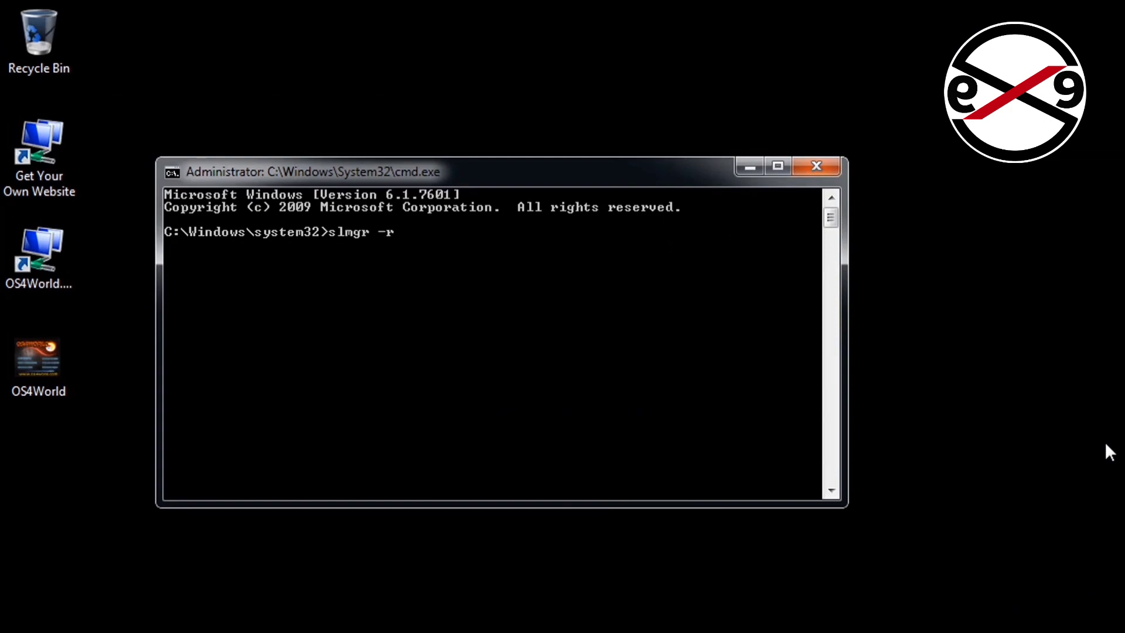
pyautogui.write('earm')
# Run slmgr -rearm and dismiss the Windows Script Host success message.
pyautogui.press('Return')
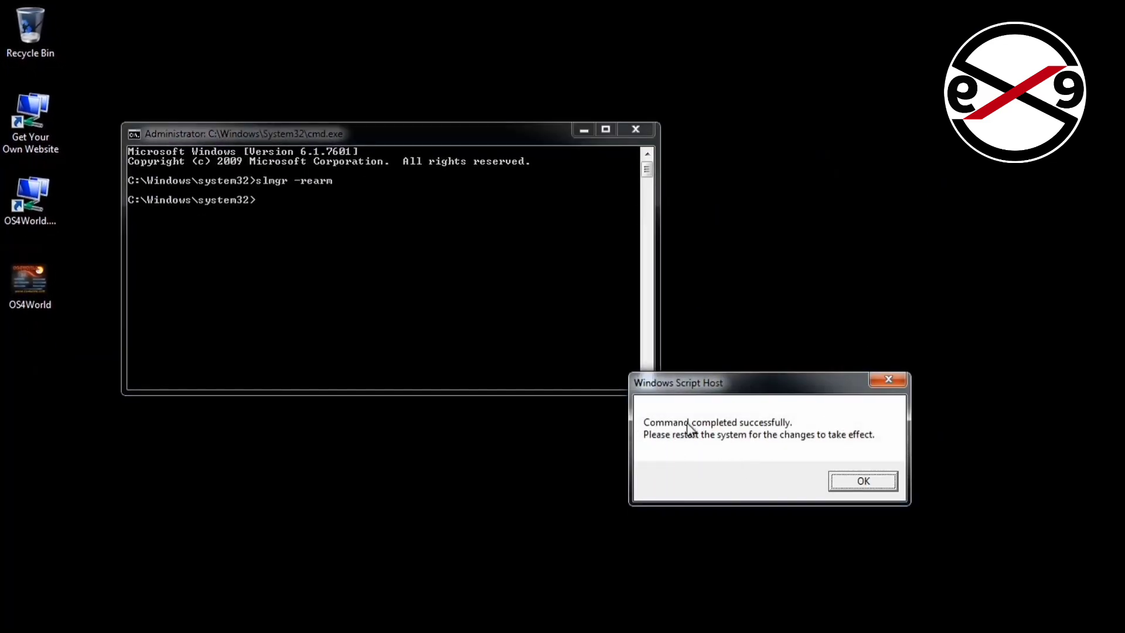
pyautogui.click(882, 482)
pyautogui.write('exit')
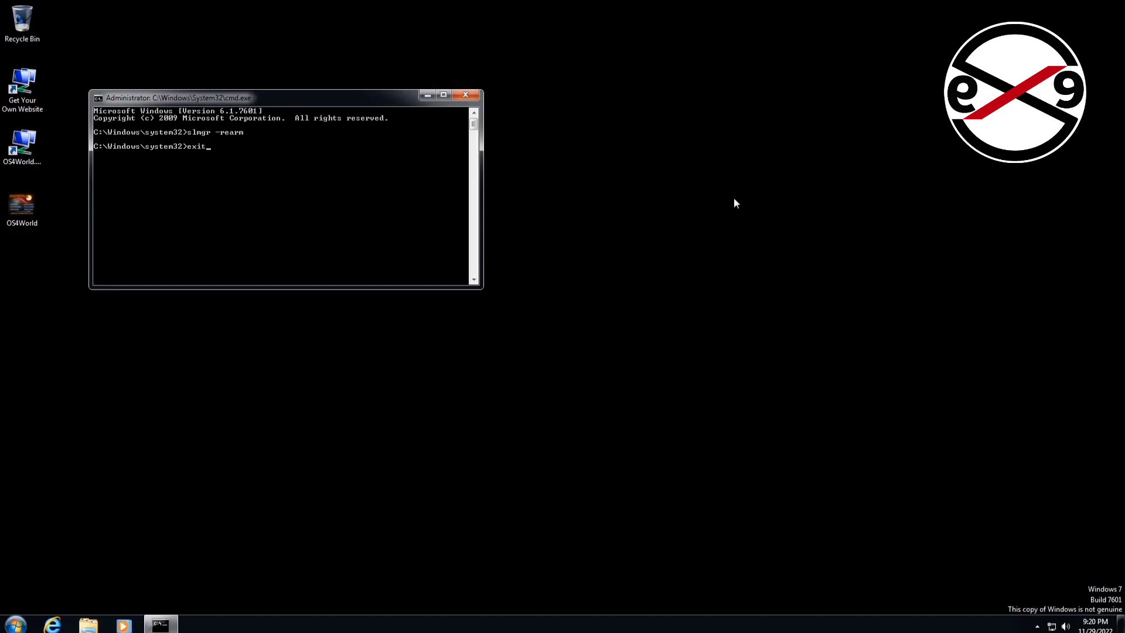
# Exit the Command Prompt and choose Restart from the Start menu.
pyautogui.press('Return')
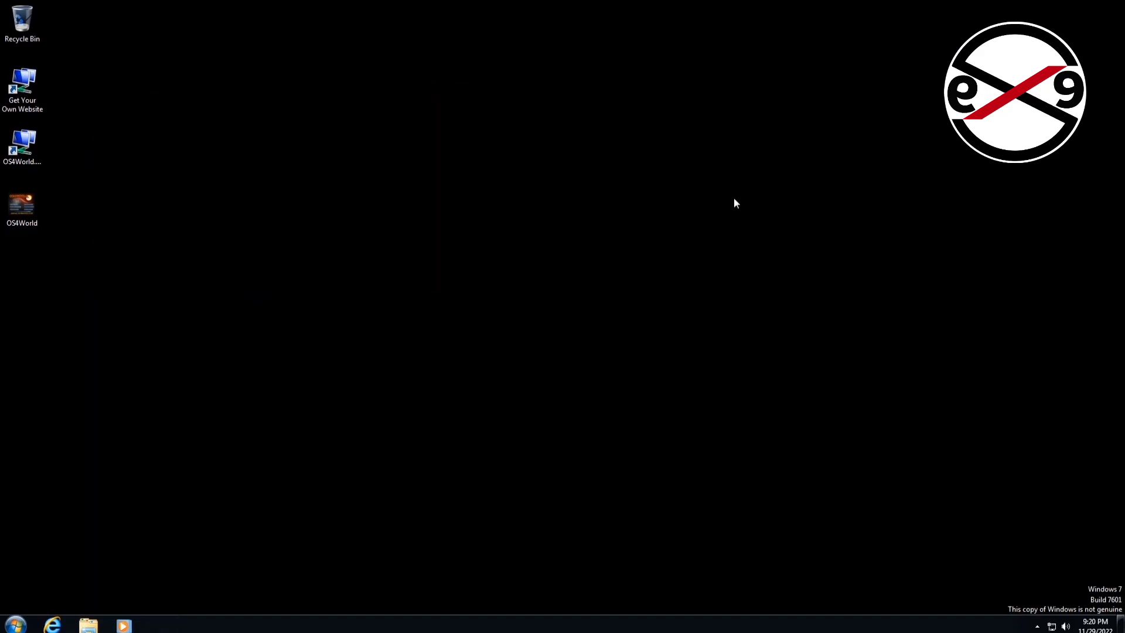
pyautogui.click(17, 625)
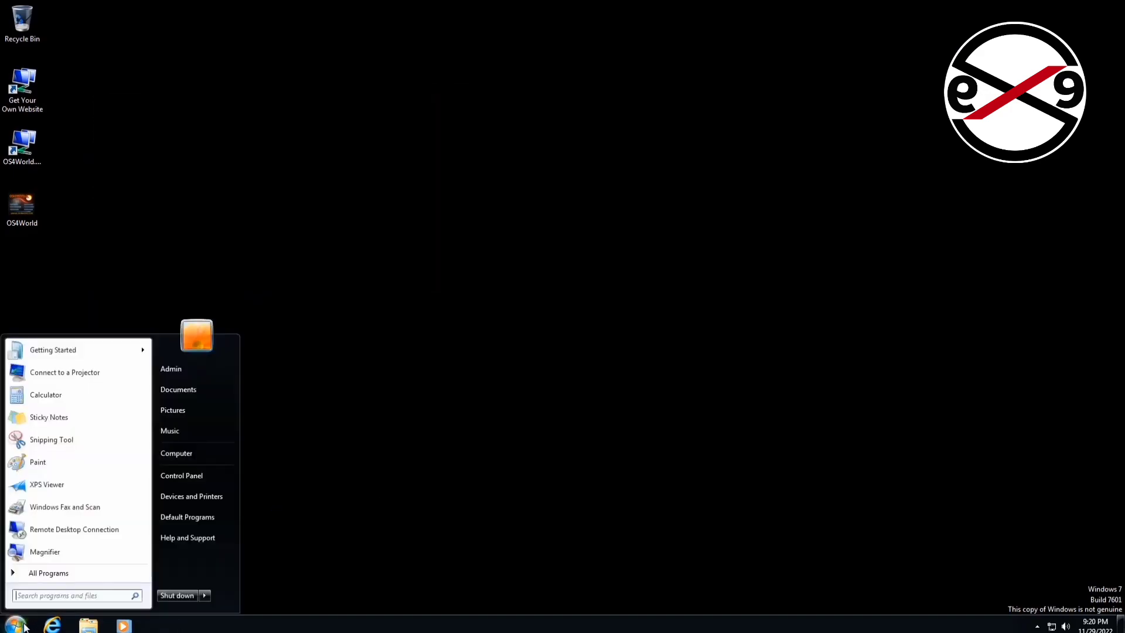
pyautogui.moveTo(203, 594)
pyautogui.click(249, 583)
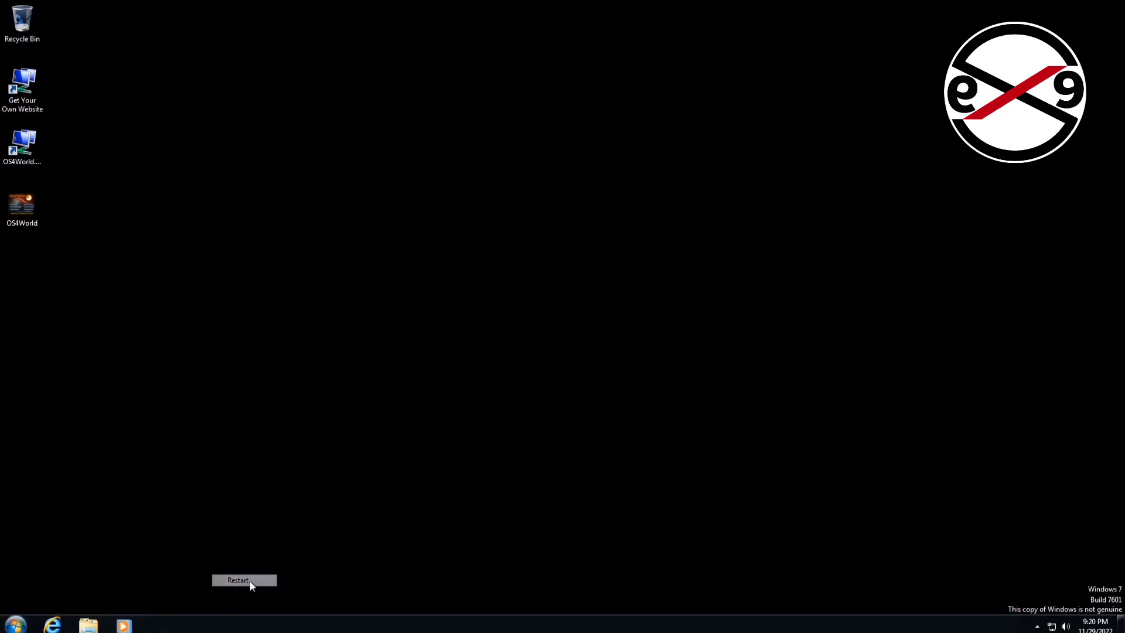